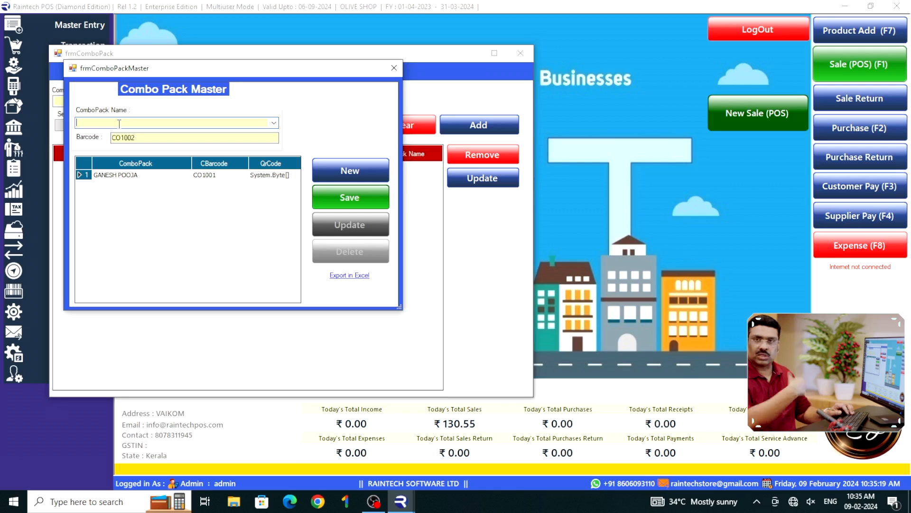
# Create and save a combo pack named MASALA ITEMS GROCERY, and return to the combo offer form.
pyautogui.write('MASALA ITEMS')
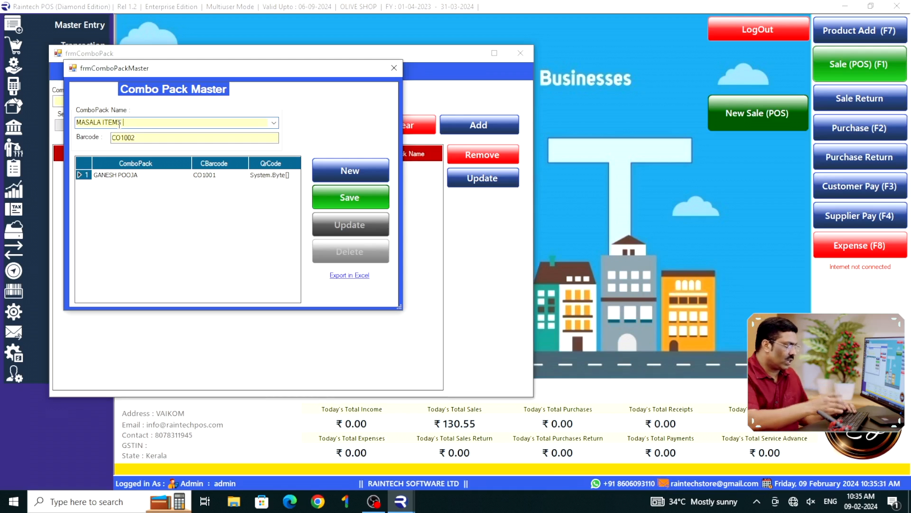
pyautogui.write('G')
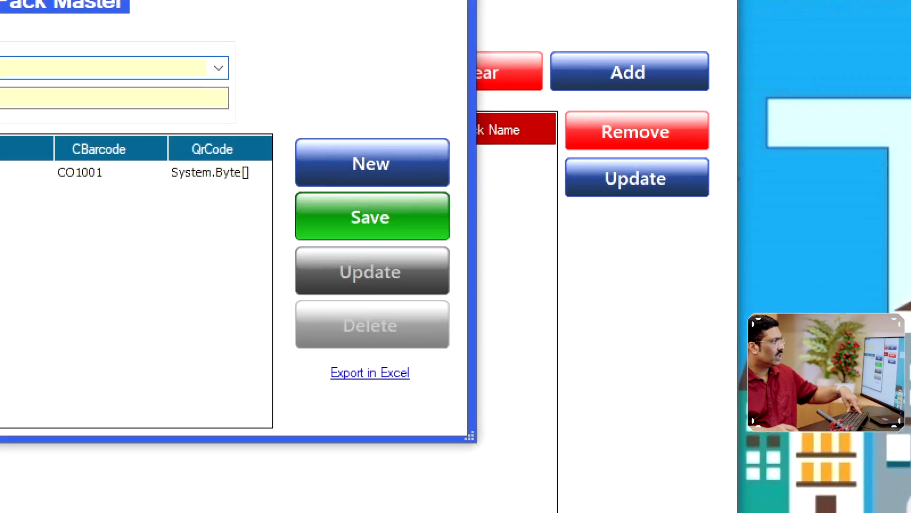
pyautogui.click(370, 217)
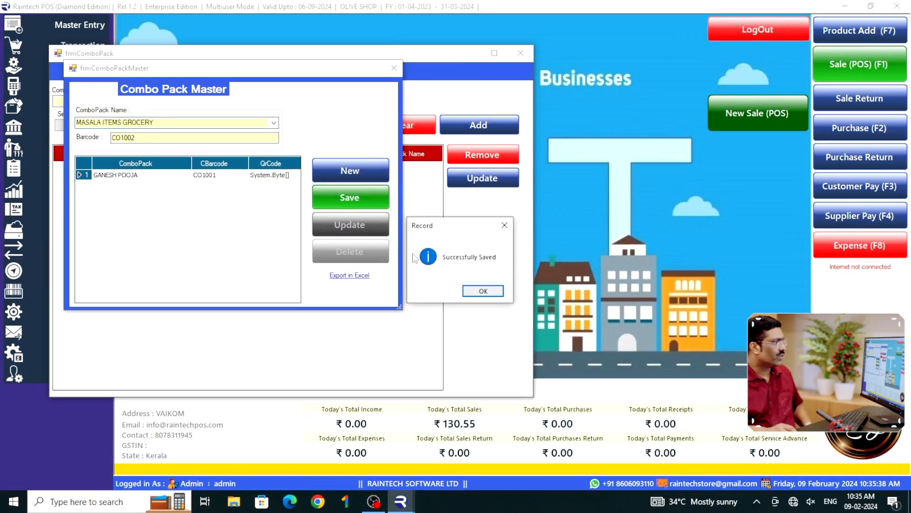
pyautogui.click(477, 290)
pyautogui.click(394, 67)
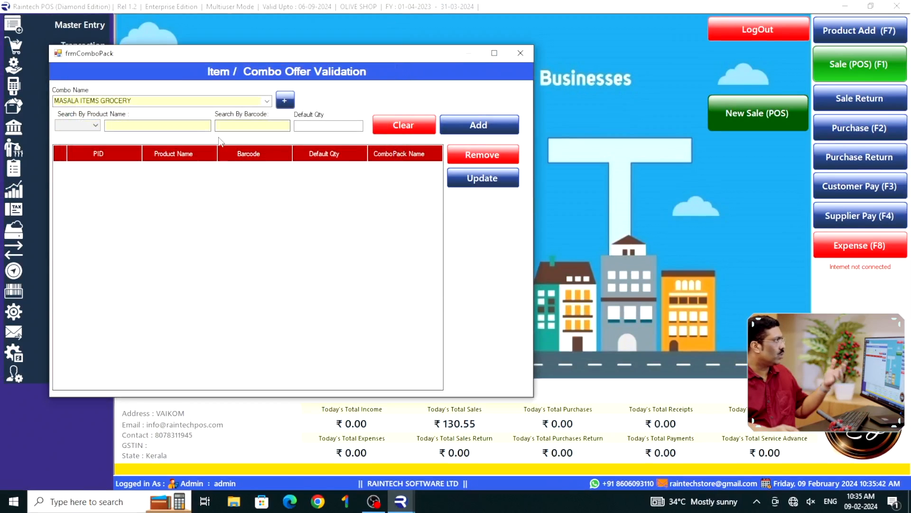
# Choose the MASALA ITEMS GROCERY combo and add sugar pop lipstick 04 to it with a default quantity of 0.5.
pyautogui.click(266, 101)
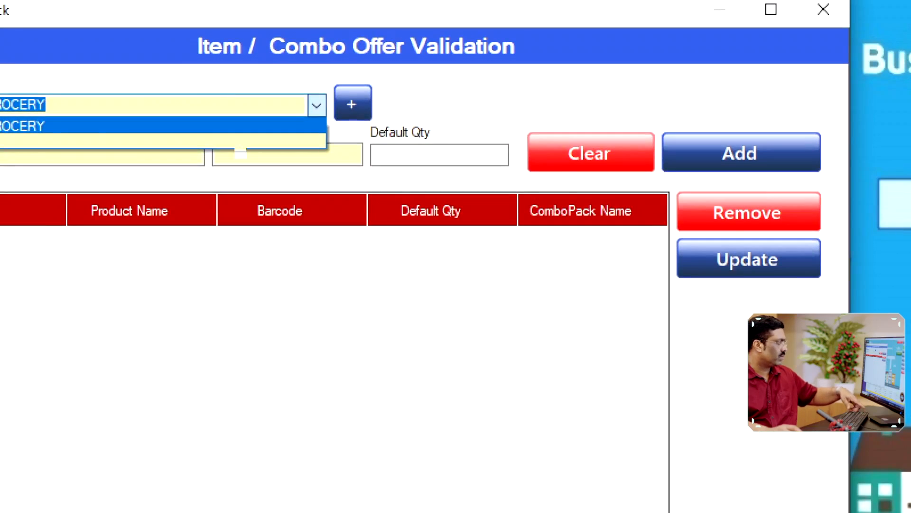
pyautogui.click(180, 112)
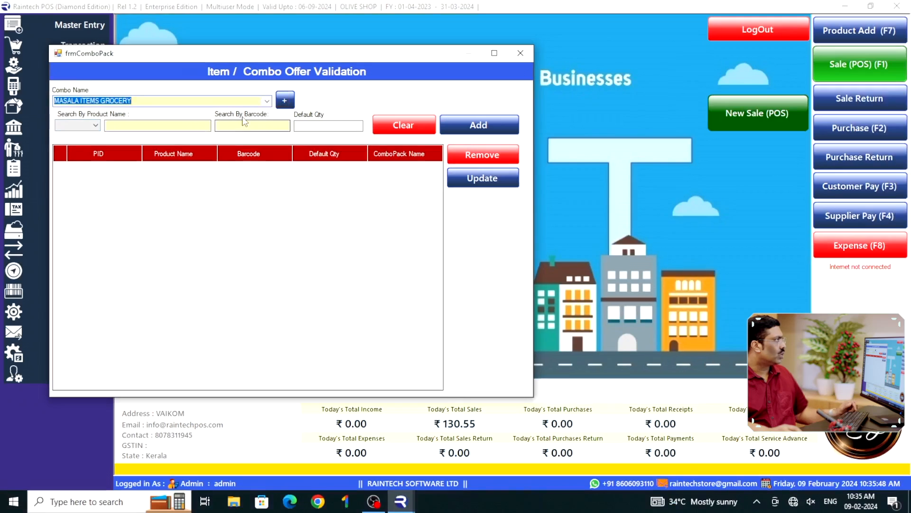
pyautogui.click(154, 126)
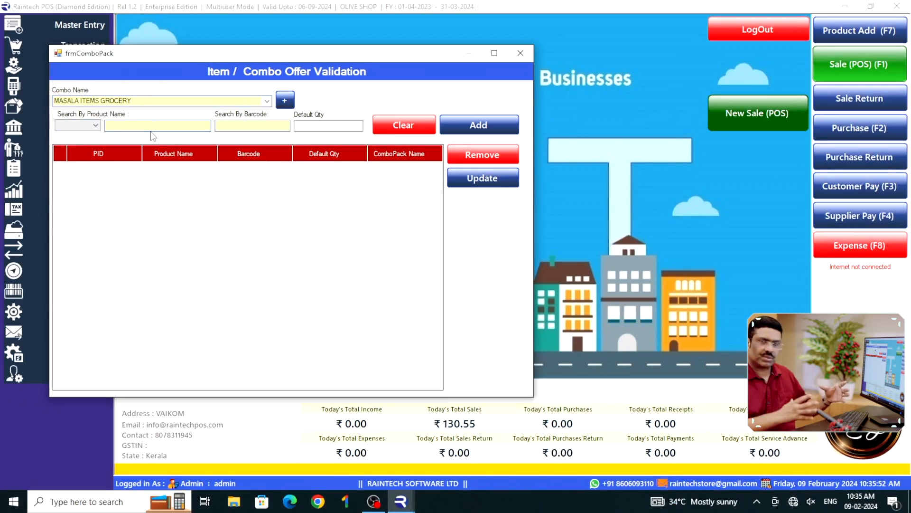
pyautogui.write('S')
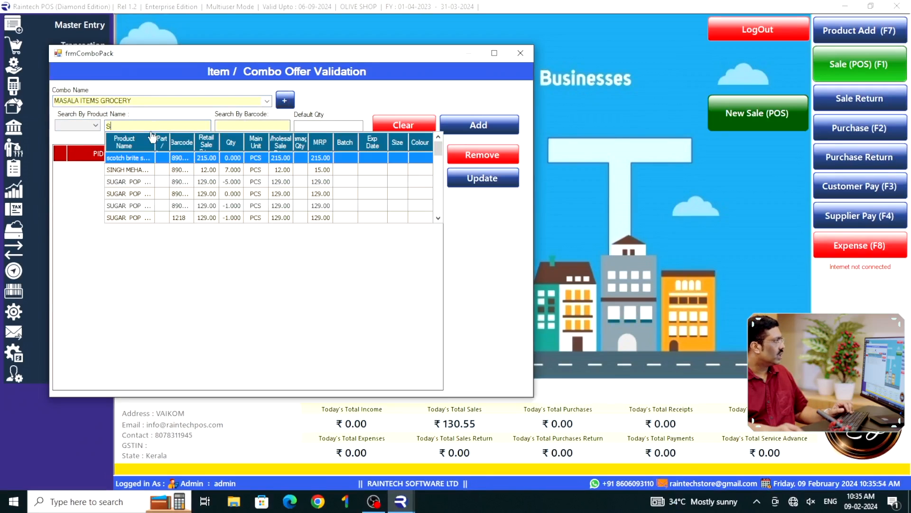
pyautogui.scroll(-3, 140, 197)
pyautogui.click(136, 192)
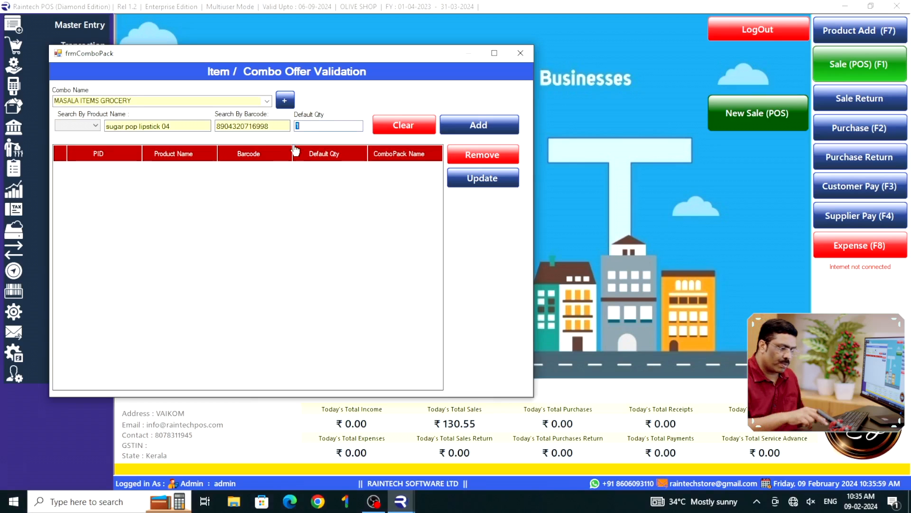
pyautogui.write('5')
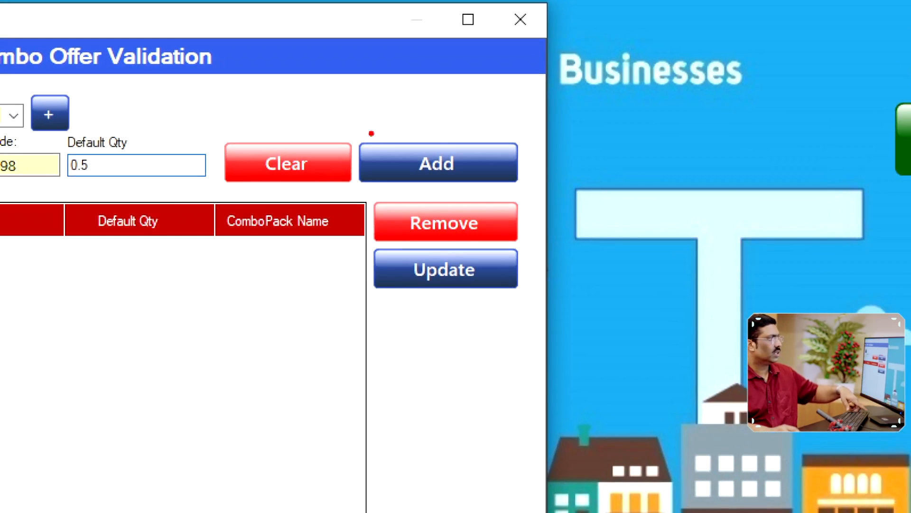
pyautogui.click(437, 163)
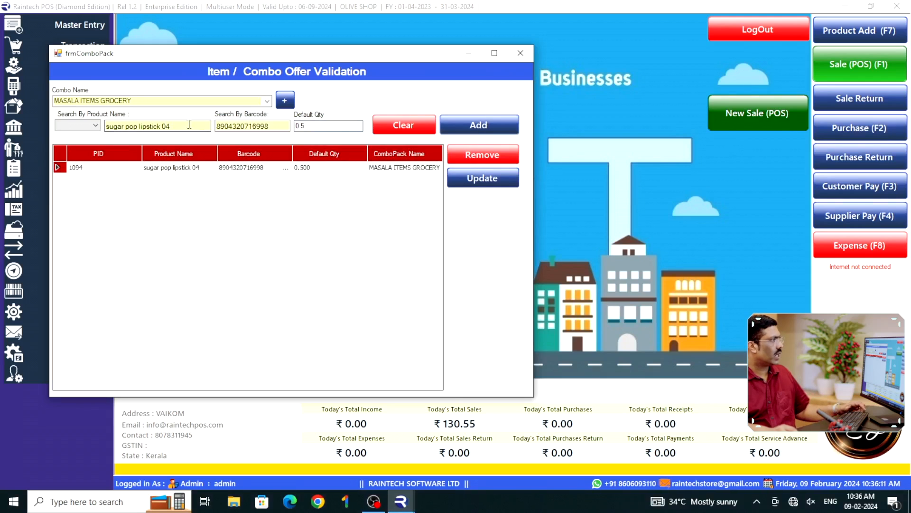
# Clear the product entry and add the DEODORENT YARDELY ROSE item with barcode 5288 to the combo, quantity 1.
pyautogui.click(383, 127)
pyautogui.click(179, 129)
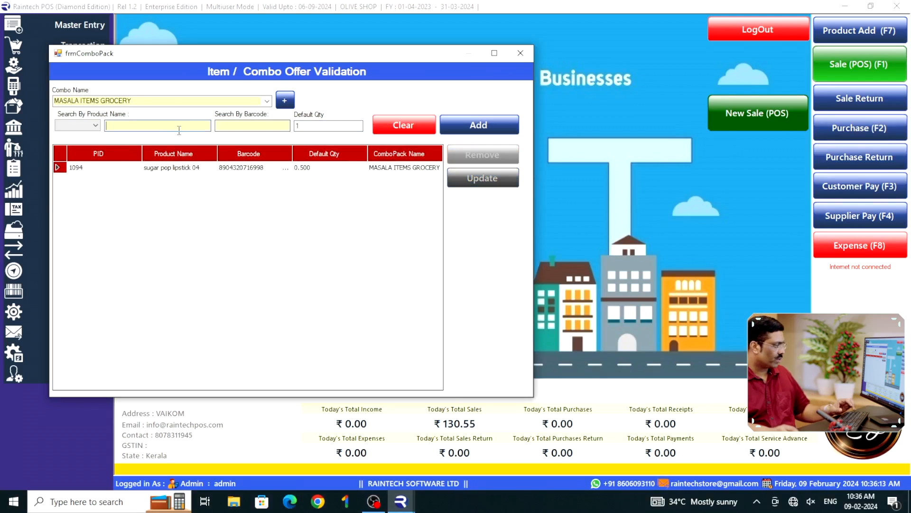
pyautogui.write('D')
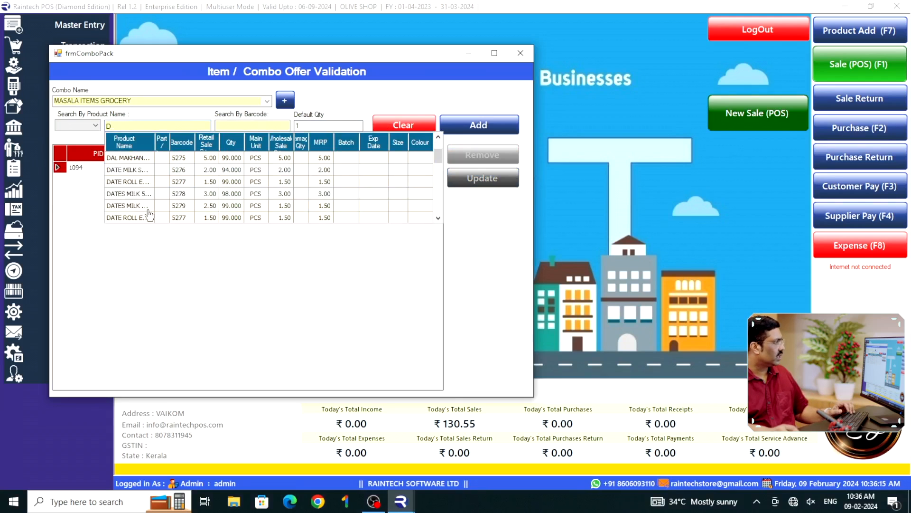
pyautogui.click(137, 210)
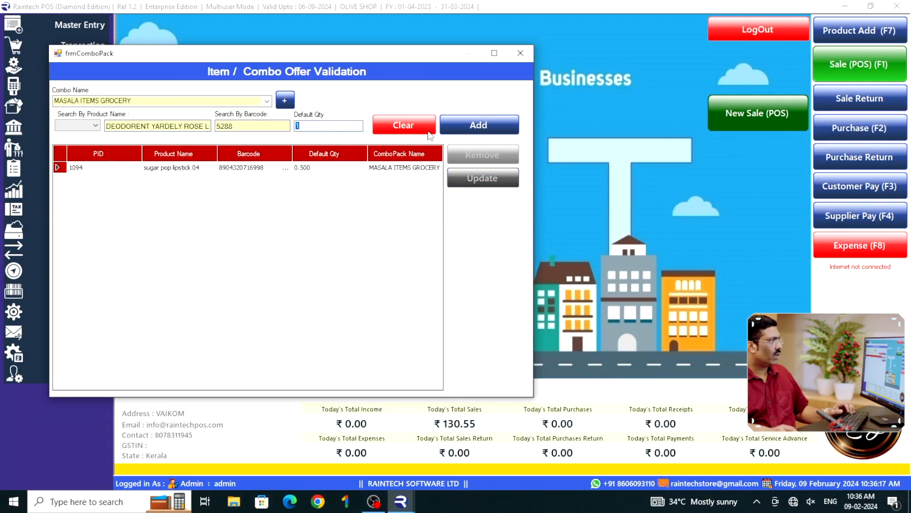
pyautogui.press('Return')
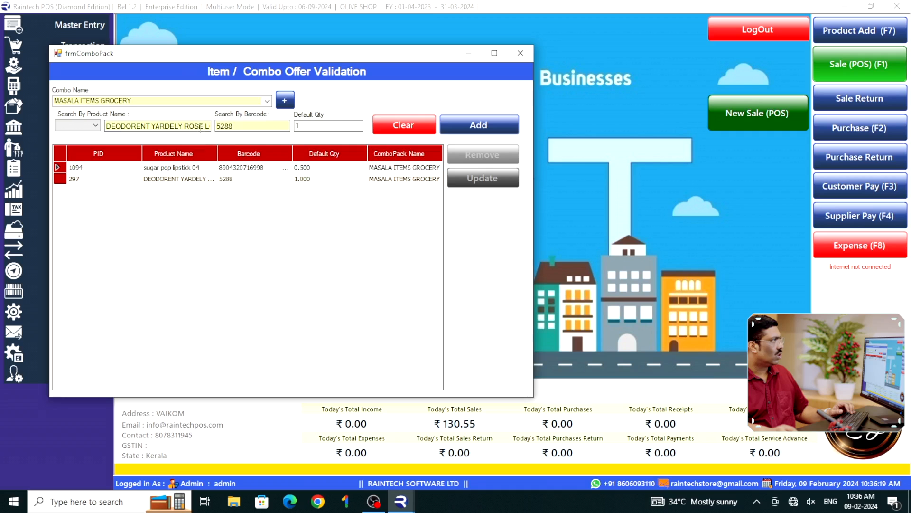
# Clear the product entry and add SUGAR POP LIQ FOUND 03 to the combo with a default quantity of 2.
pyautogui.click(407, 121)
pyautogui.click(152, 125)
pyautogui.write('S')
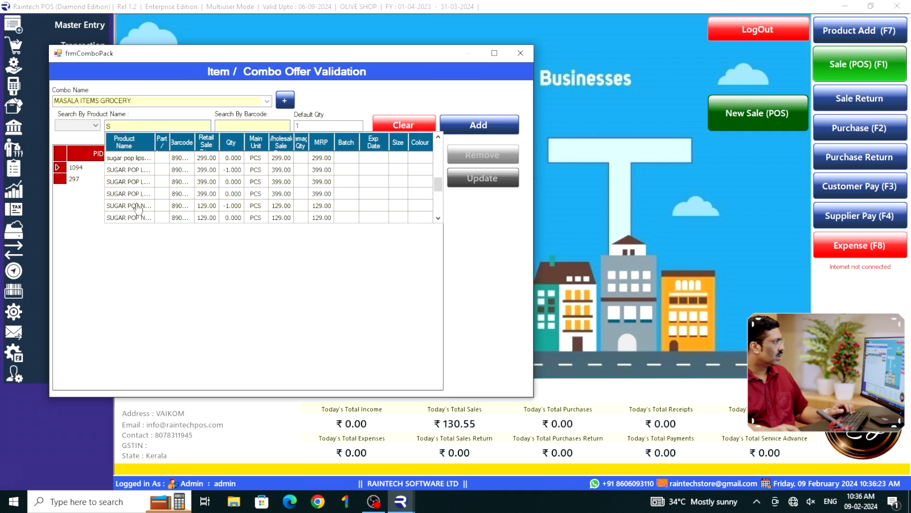
pyautogui.press('Return')
pyautogui.write('20729172')
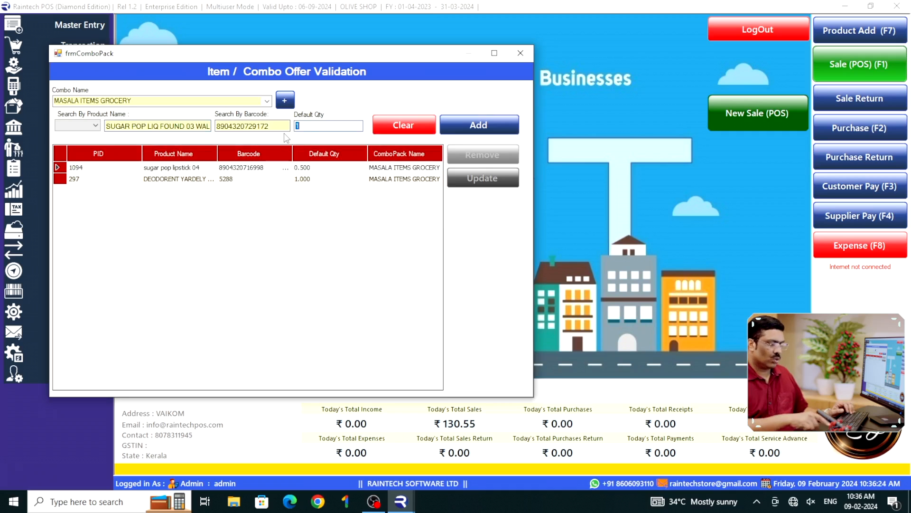
pyautogui.click(513, 125)
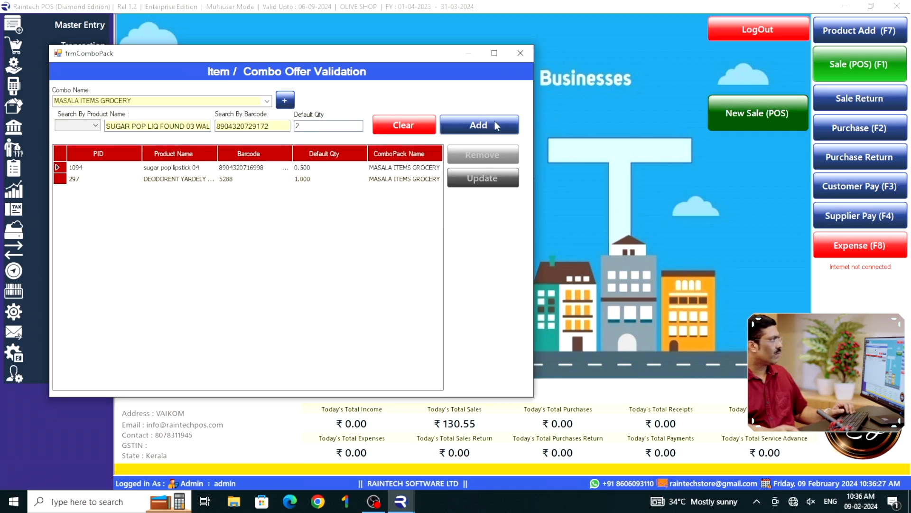
# Clear the product entry and add DETTOL SOAP to the combo with a default quantity of 1.
pyautogui.click(408, 133)
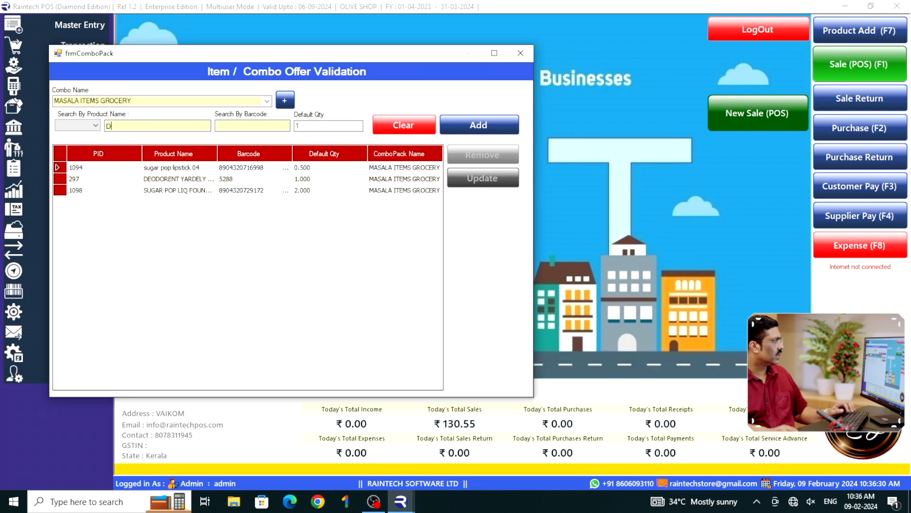
pyautogui.write('d')
pyautogui.scroll(-5, 160, 157)
pyautogui.click(126, 206)
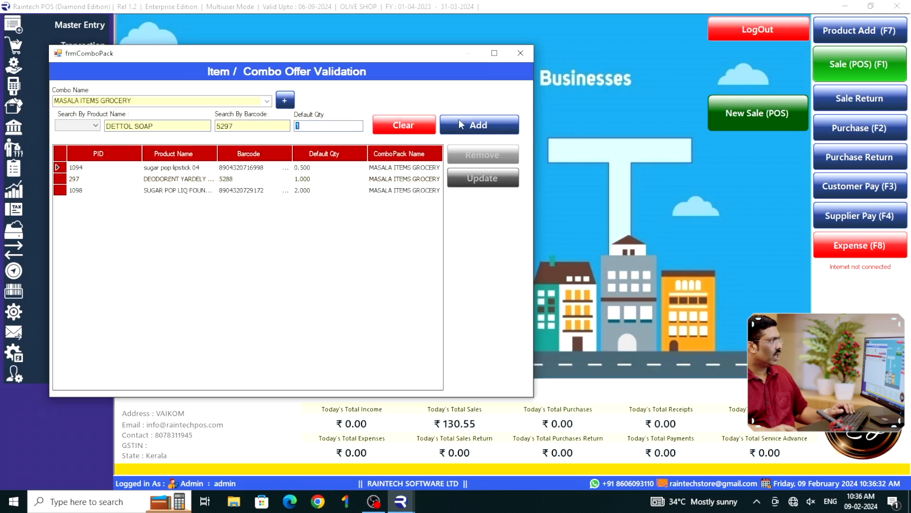
pyautogui.click(456, 124)
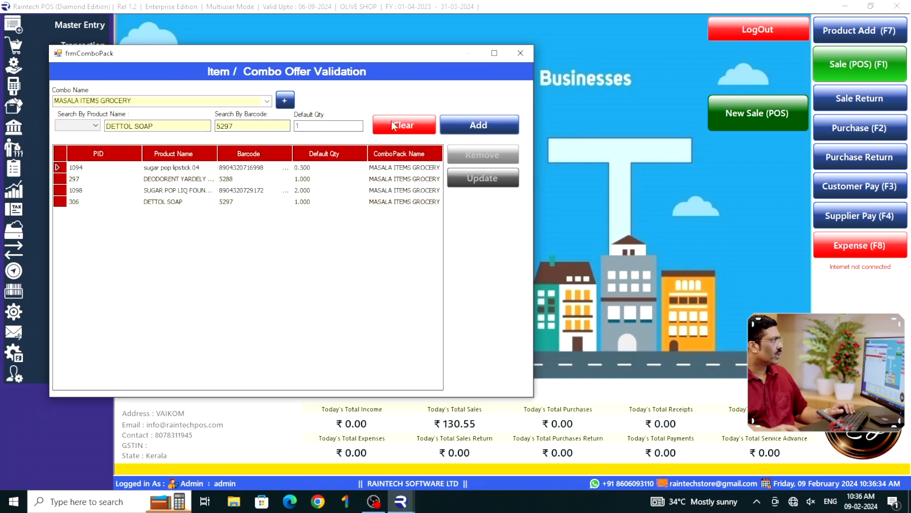
# Add DESMI MUNCH BOMBY MIX to the combo with a default quantity of 1.
pyautogui.write('d')
pyautogui.scroll(-4, 156, 167)
pyautogui.click(130, 218)
pyautogui.click(452, 127)
# Clear the product entry and add the DISPOSABLE SHAVING BLADE with barcode 5301 to the combo, default quantity 5.
pyautogui.click(407, 125)
pyautogui.write('d')
pyautogui.scroll(-5, 151, 203)
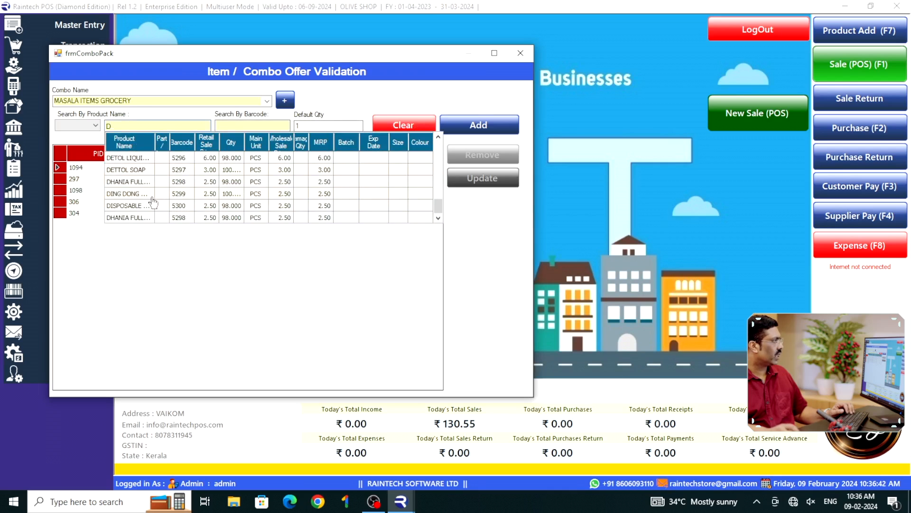
pyautogui.click(133, 209)
pyautogui.write('5')
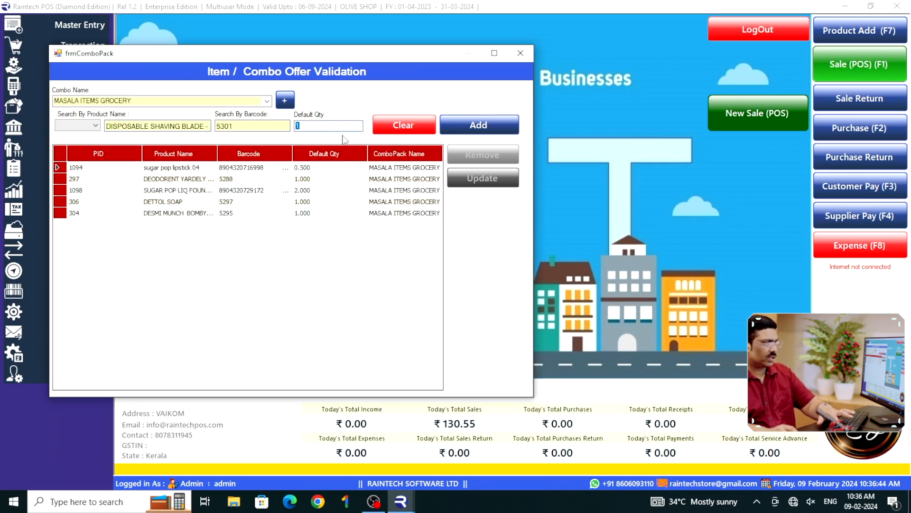
pyautogui.click(441, 126)
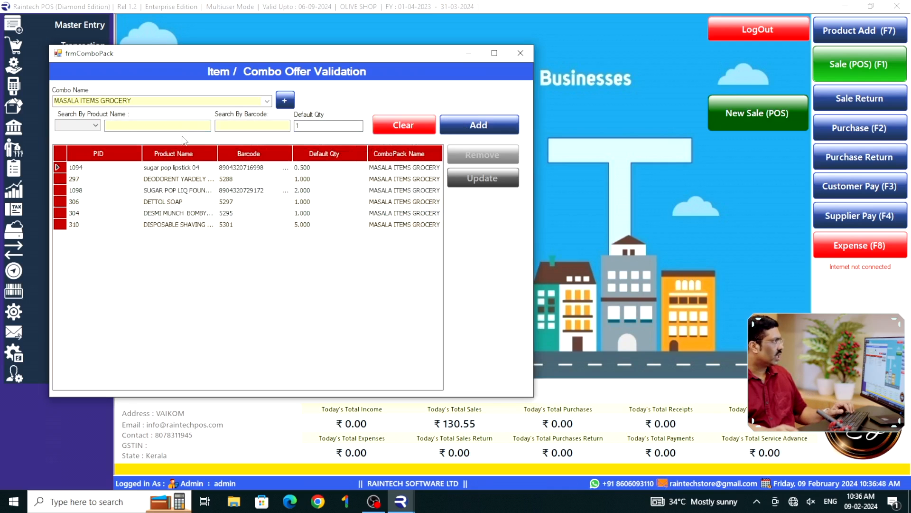
# Try to add DESMI MUNCH BOMBY MIX to the same combo a second time.
pyautogui.click(124, 127)
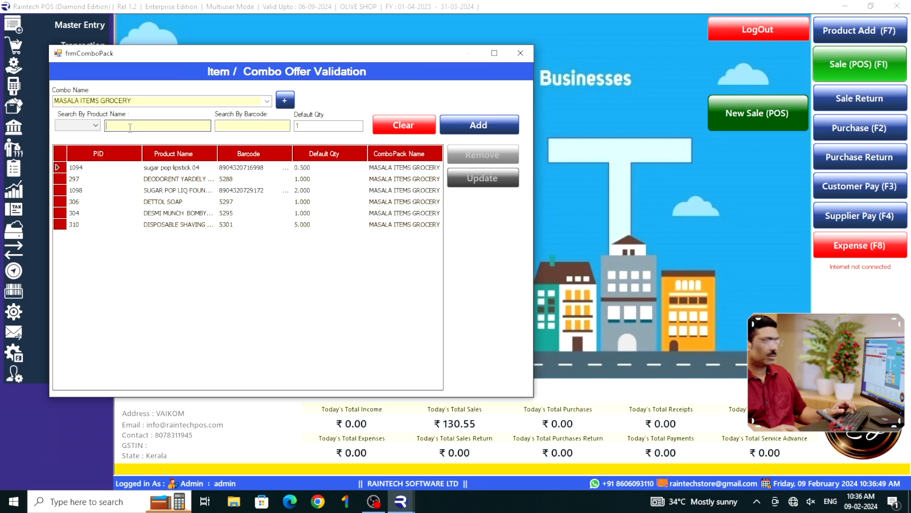
pyautogui.write('D')
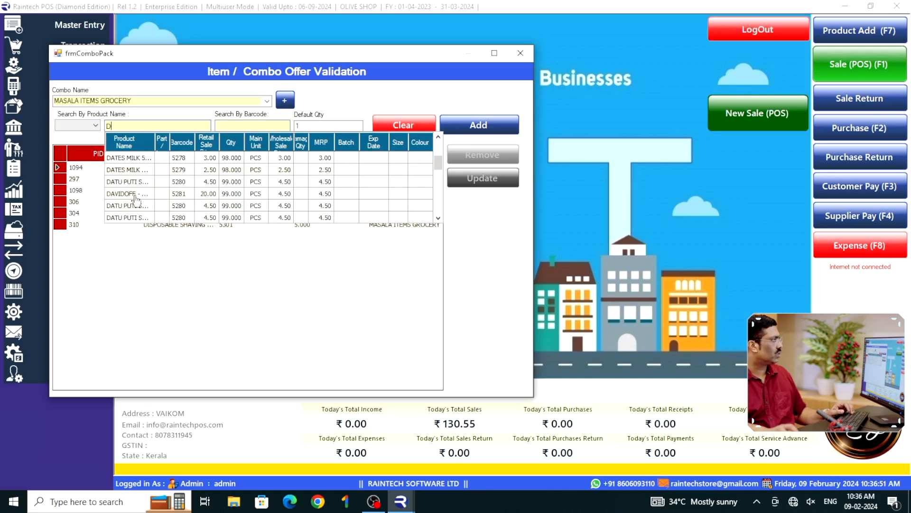
pyautogui.click(125, 182)
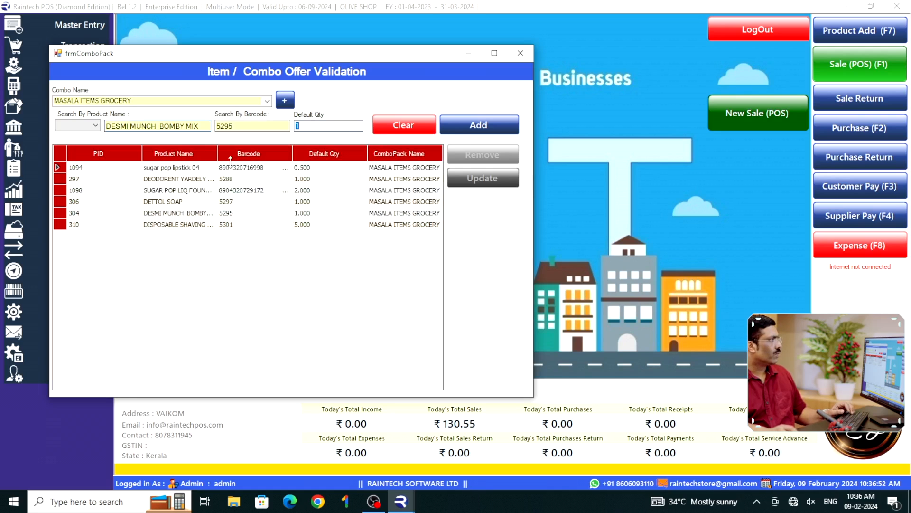
pyautogui.click(477, 125)
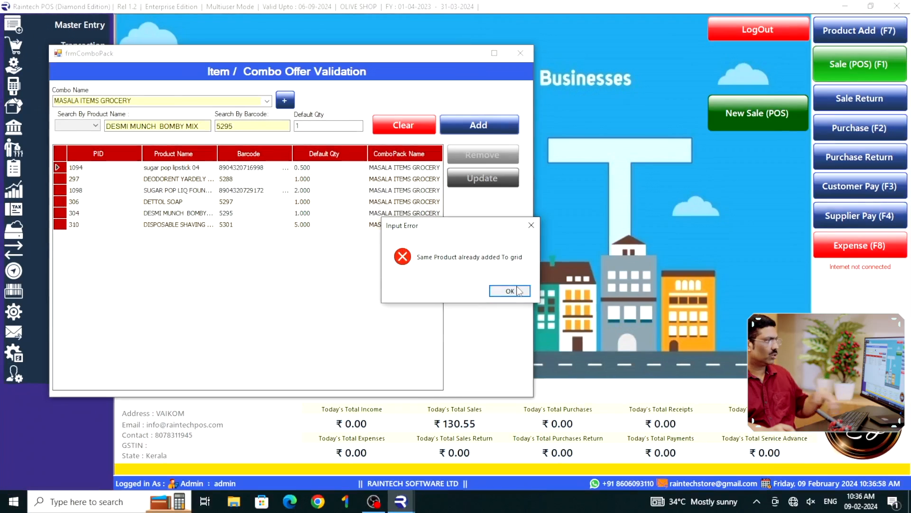
pyautogui.click(510, 291)
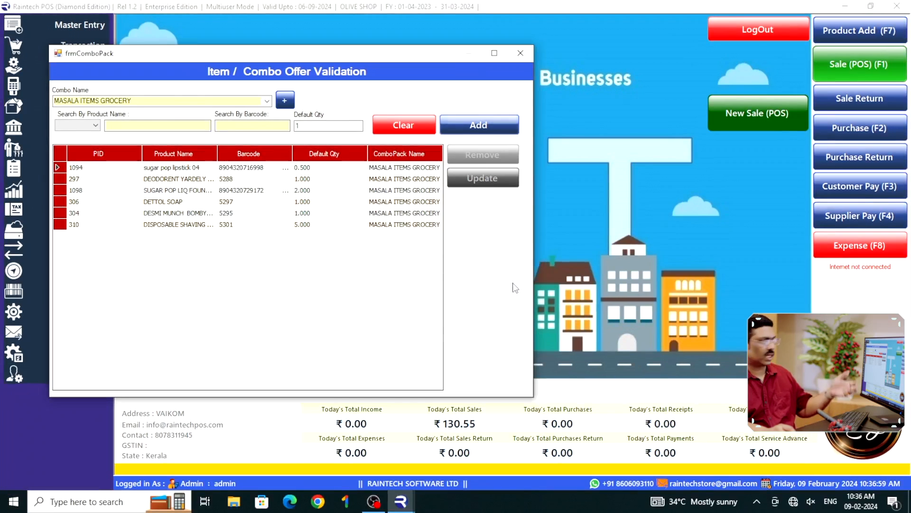
# Add SUGAR POP NAIL POLISH 06 to the combo with a default quantity of 1.
pyautogui.click(153, 126)
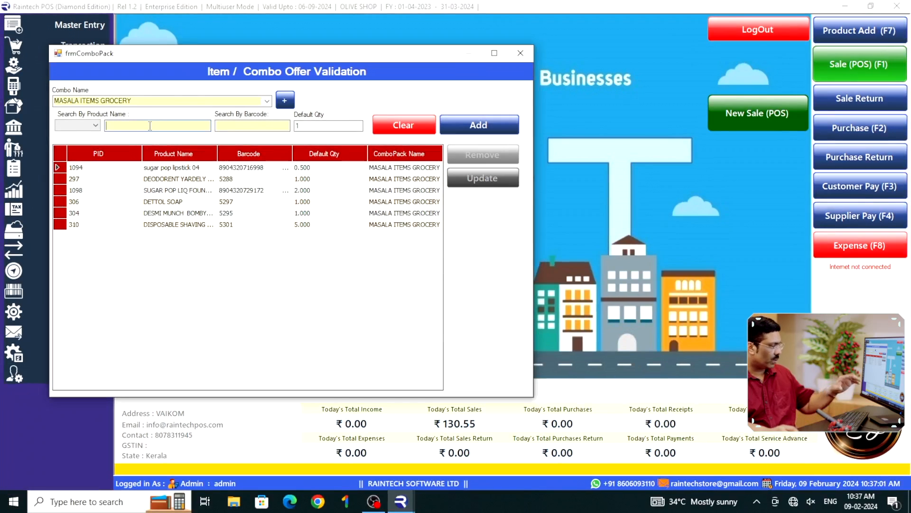
pyautogui.write('S')
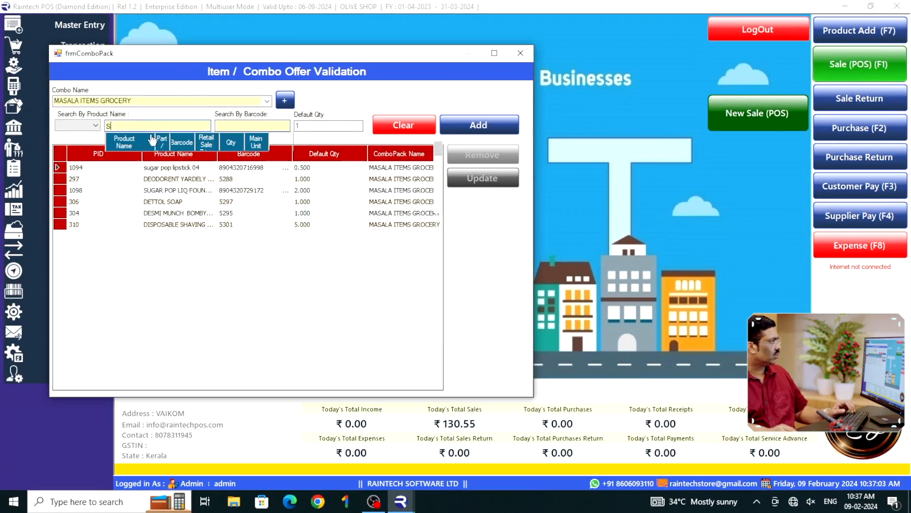
pyautogui.click(168, 205)
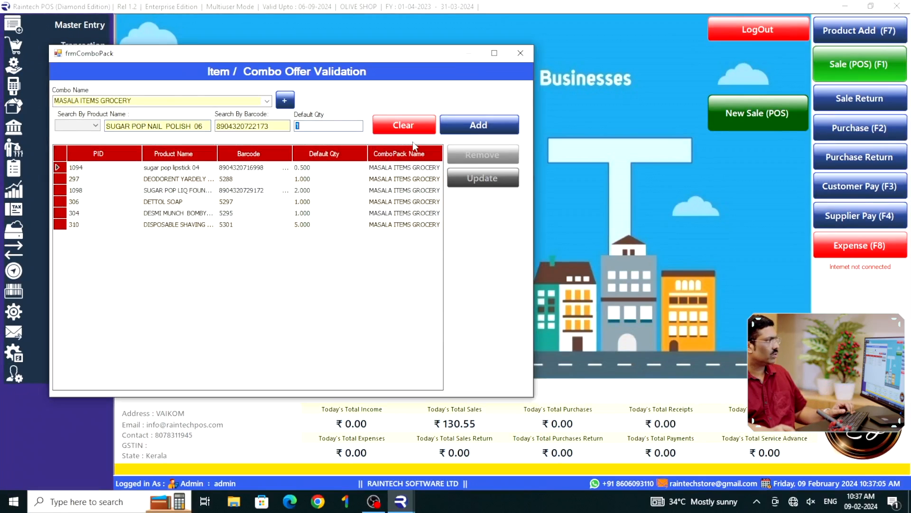
pyautogui.click(459, 131)
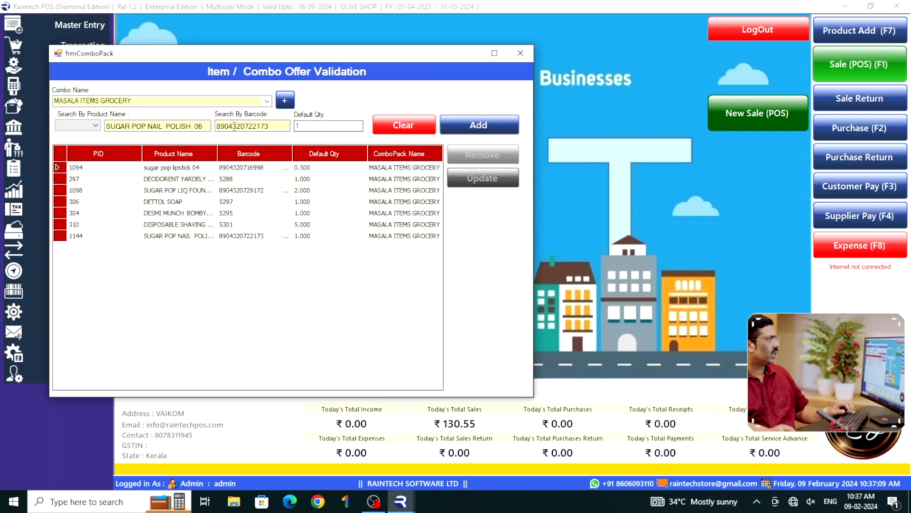
# Add DING DONG MIXED NUT, barcode 5299, to the combo with a default quantity of 1 and close the combo pack form.
pyautogui.click(398, 130)
pyautogui.write('D')
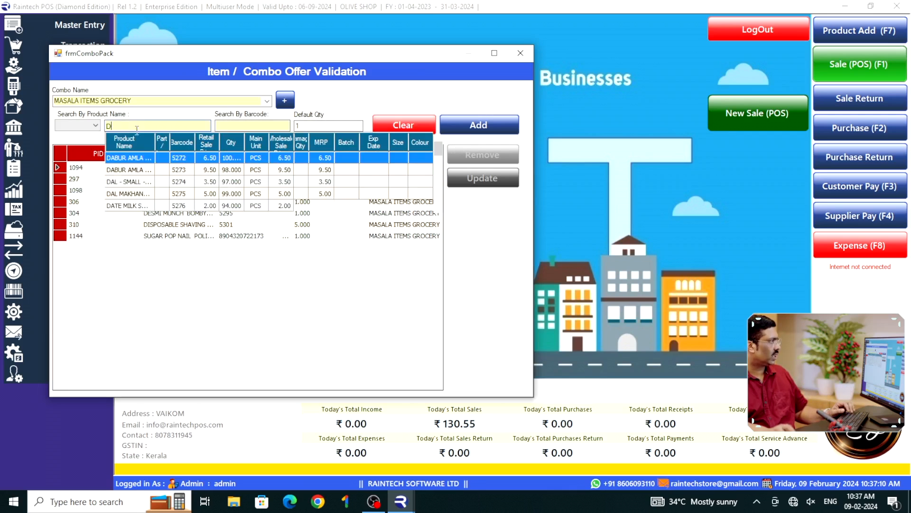
pyautogui.scroll(-3, 140, 206)
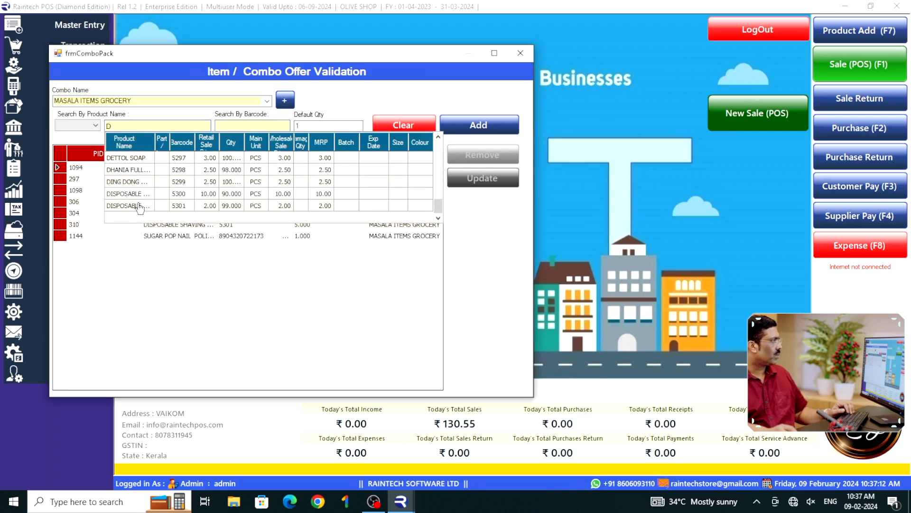
pyautogui.click(138, 184)
pyautogui.click(483, 126)
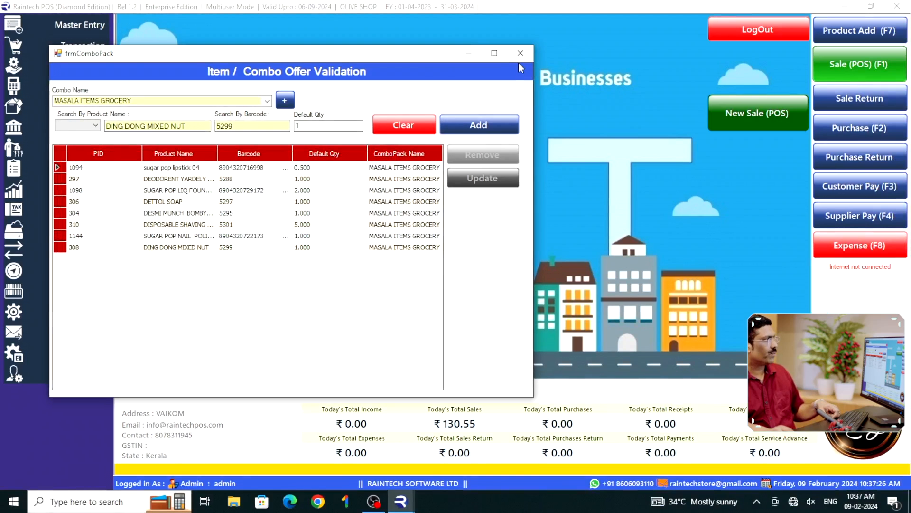
pyautogui.click(519, 53)
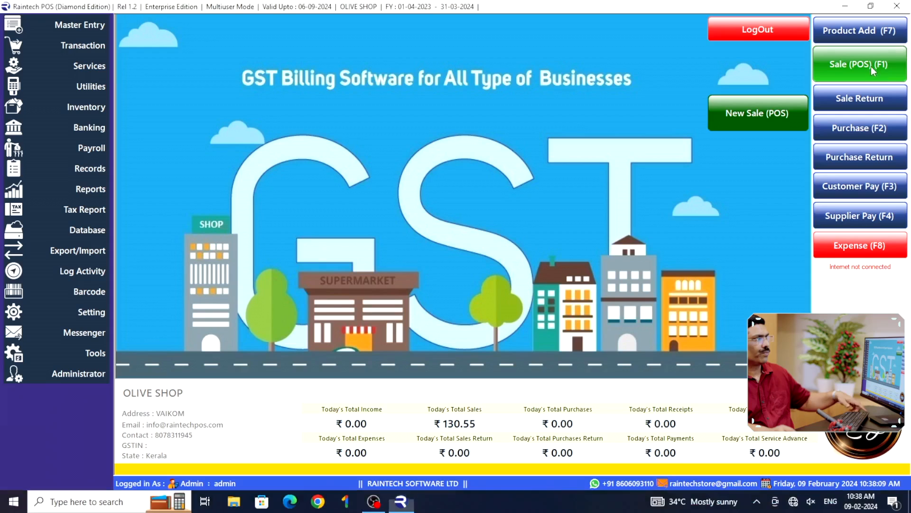
# Open a POS sale and set the product search type to ComboPack.
pyautogui.click(827, 120)
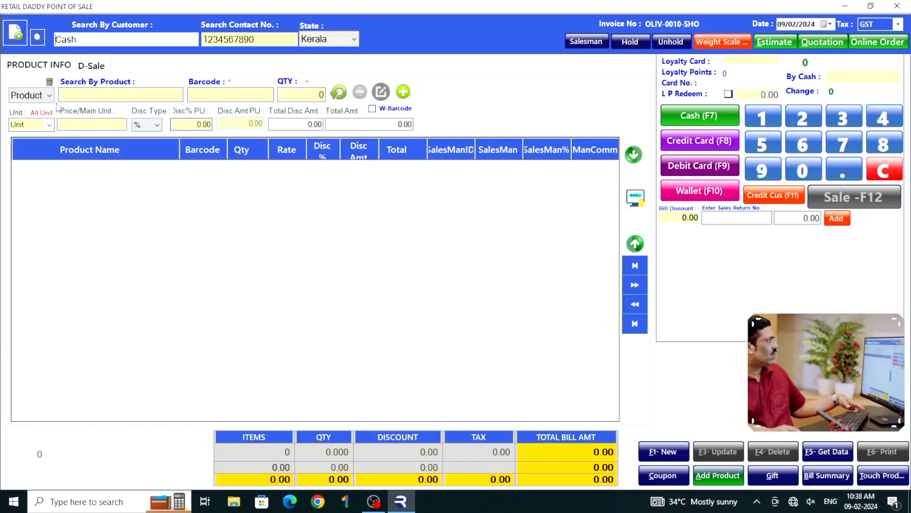
pyautogui.click(47, 95)
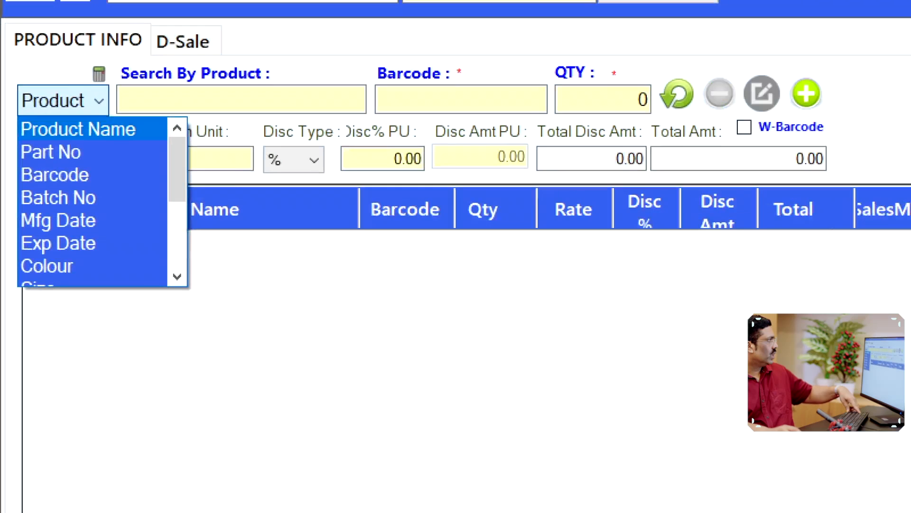
pyautogui.moveTo(3, 87); pyautogui.dragTo(110, 113)
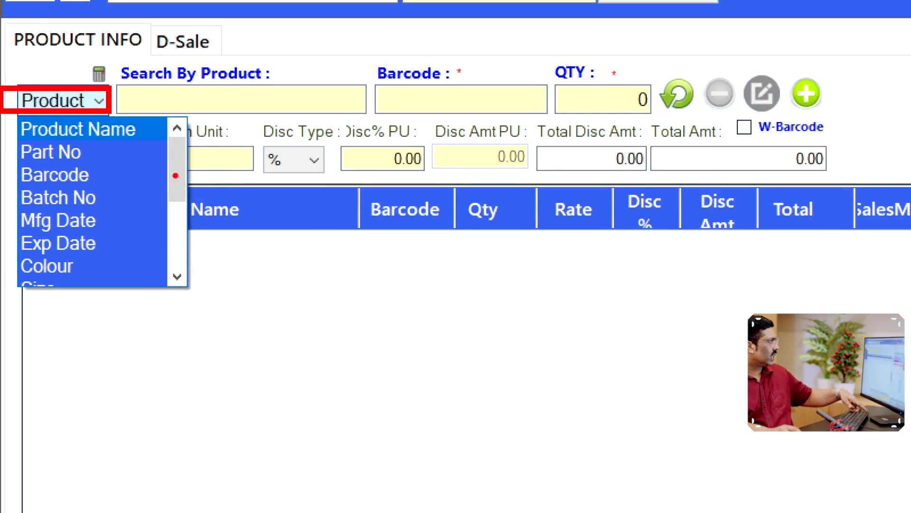
pyautogui.press('Escape')
pyautogui.click(53, 97)
pyautogui.scroll(-3, 70, 128)
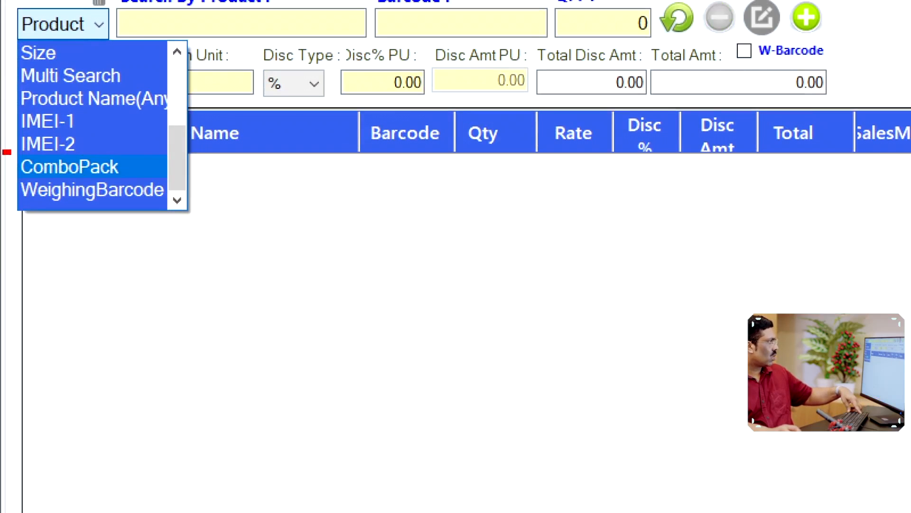
pyautogui.moveTo(5, 152); pyautogui.dragTo(157, 184)
pyautogui.press('Escape')
pyautogui.click(99, 30)
pyautogui.scroll(-4, 44, 163)
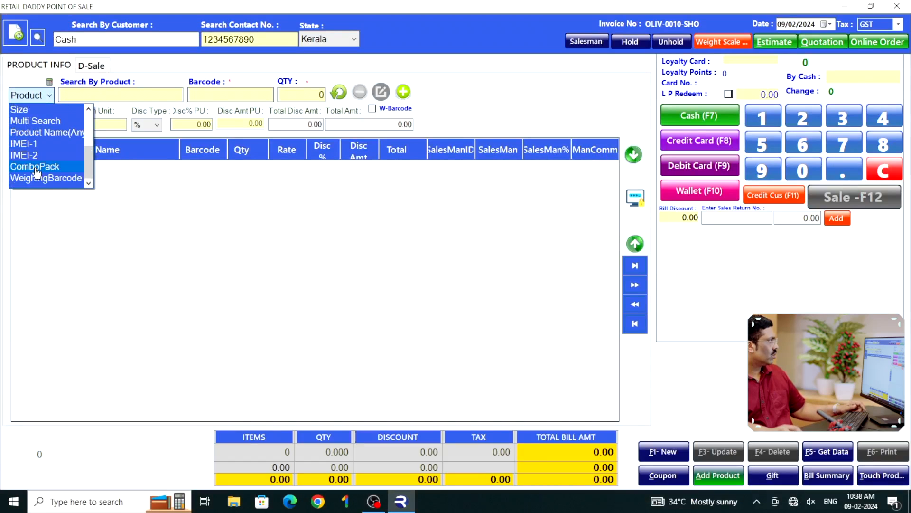
pyautogui.click(44, 167)
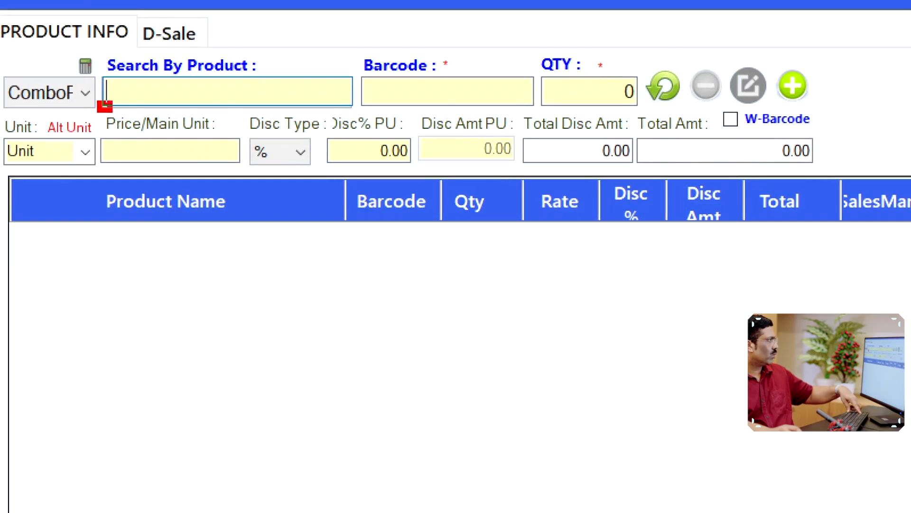
# Load all products of the MASALA ITEMS GROCERY combo pack into the sale through the ComboPack product search.
pyautogui.moveTo(104, 105); pyautogui.dragTo(321, 124)
pyautogui.click(84, 92)
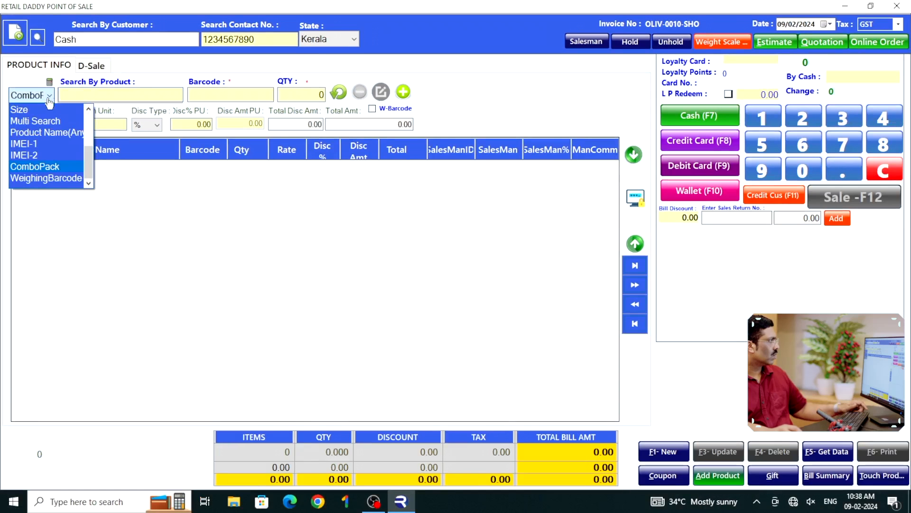
pyautogui.click(43, 170)
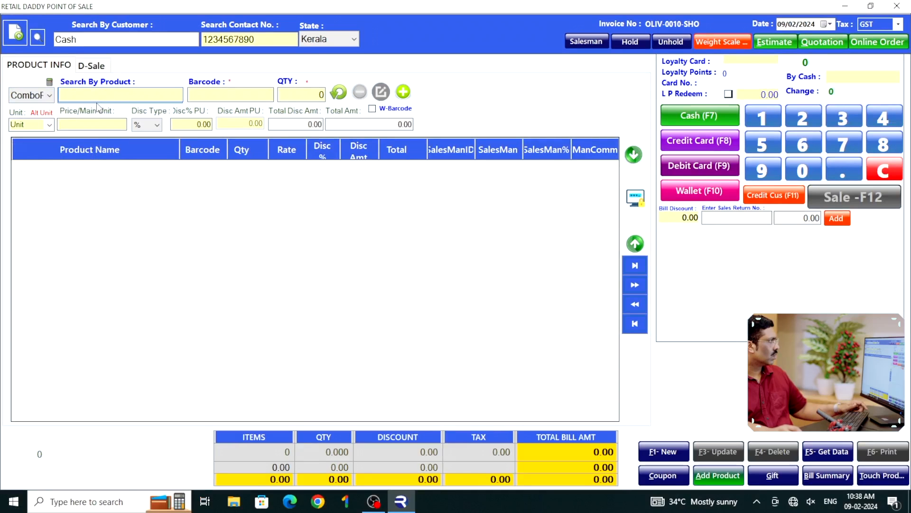
pyautogui.press('space')
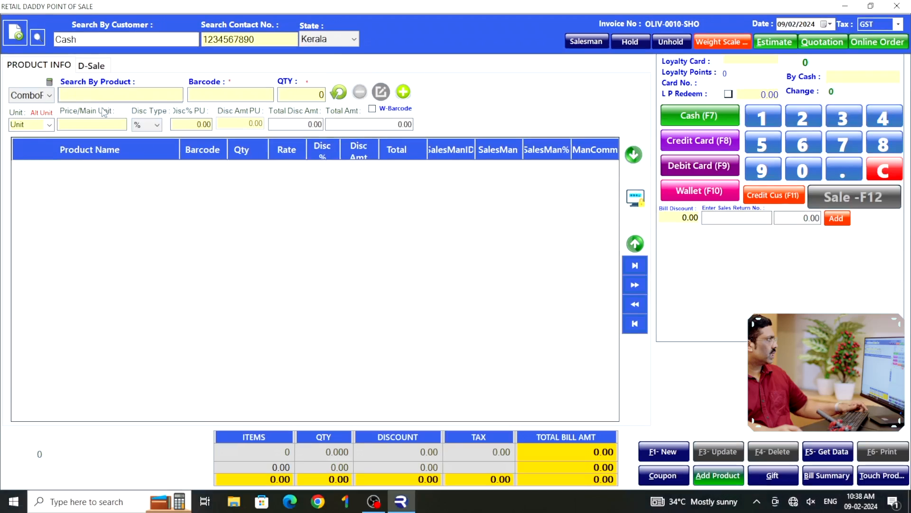
pyautogui.press('space')
pyautogui.click(102, 112)
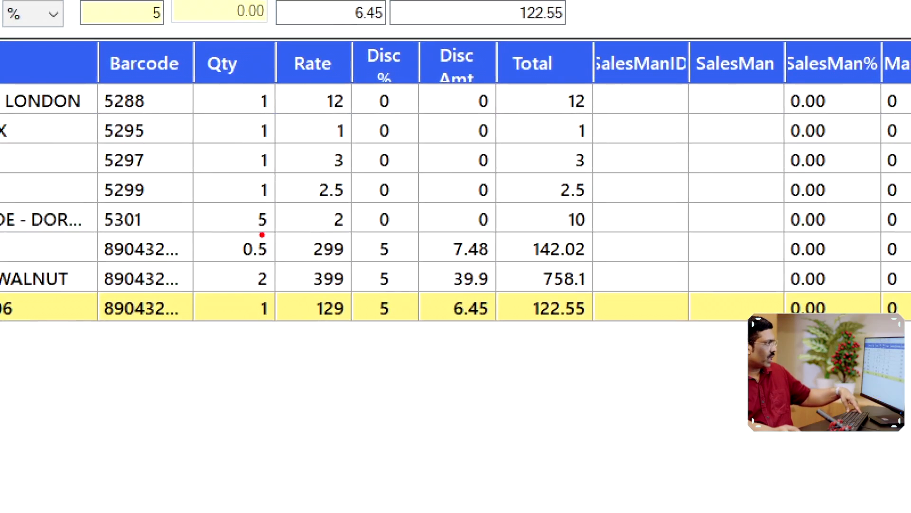
pyautogui.moveTo(226, 237)
pyautogui.mouseDown()
pyautogui.moveTo(282, 258)
pyautogui.moveTo(277, 291)
pyautogui.mouseUp()
pyautogui.moveTo(245, 203); pyautogui.dragTo(271, 231)
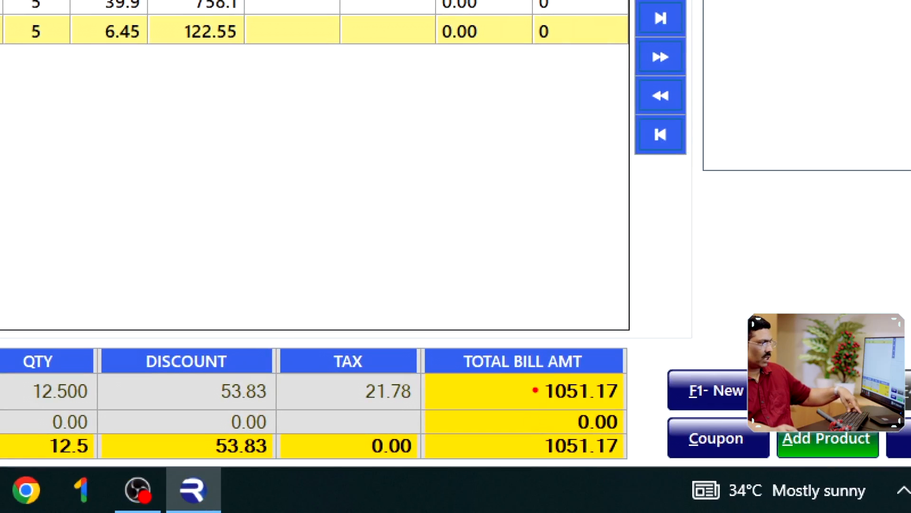
pyautogui.moveTo(532, 361); pyautogui.dragTo(634, 412)
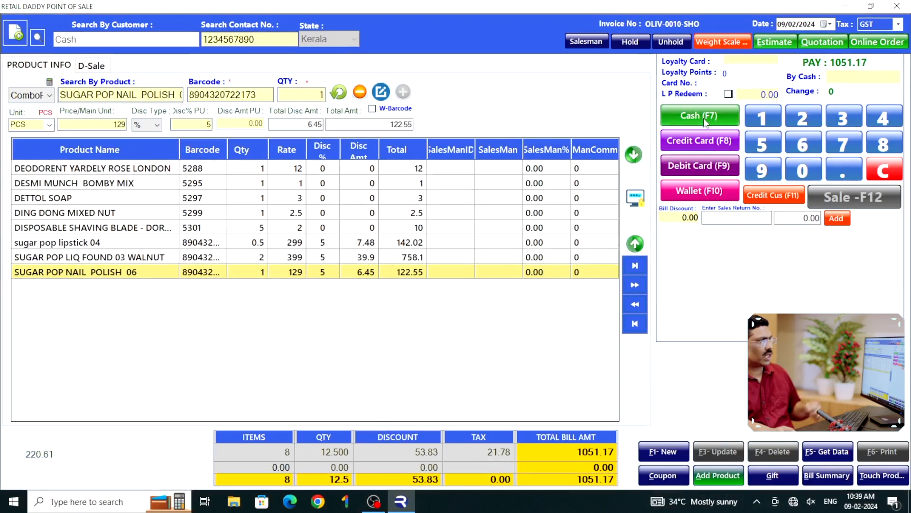
# Save the combo bill as paid and preview its sales invoice.
pyautogui.click(696, 151)
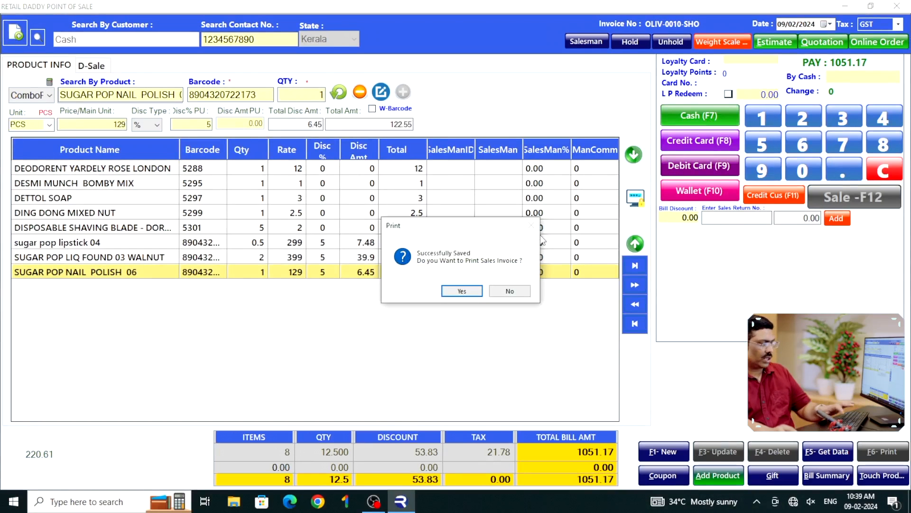
pyautogui.press('Return')
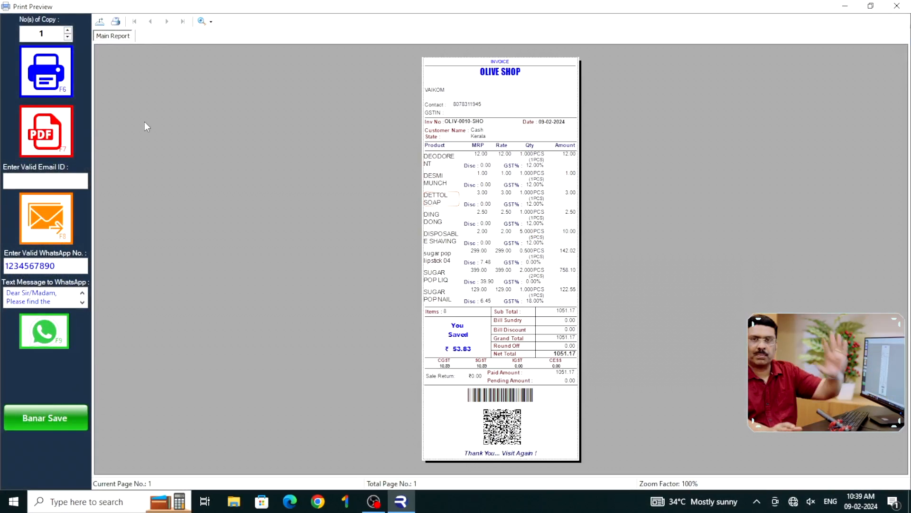
pyautogui.click(897, 6)
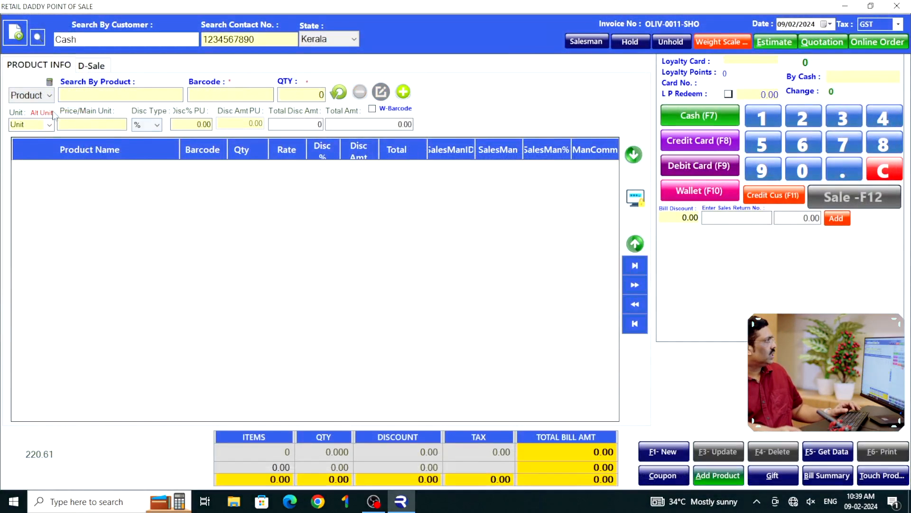
# Switch the product search to ComboPack and load the MASALA ITEMS GROCERY combo into the new bill.
pyautogui.click(41, 96)
pyautogui.scroll(-3, 38, 178)
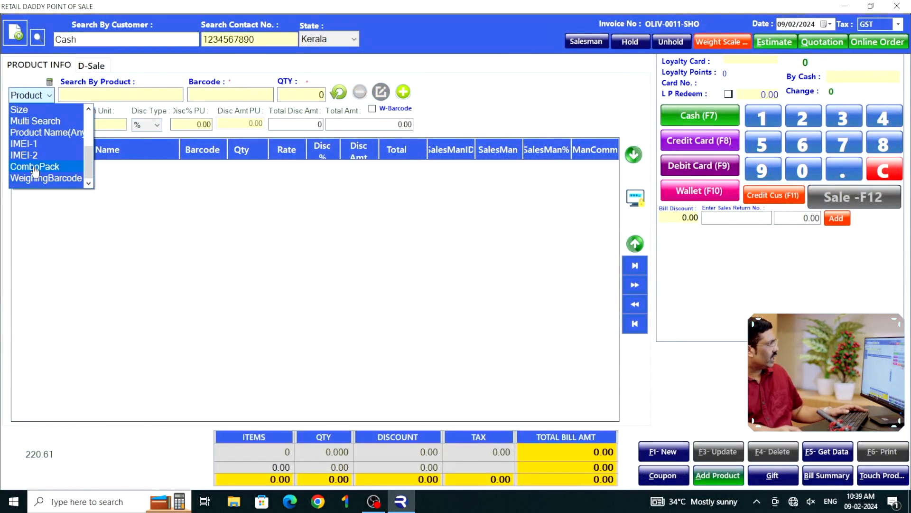
pyautogui.click(35, 167)
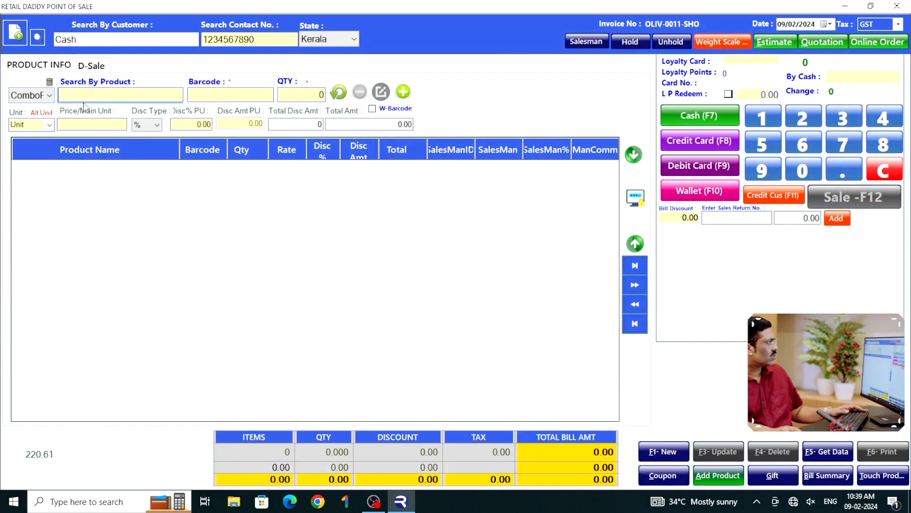
pyautogui.click(83, 105)
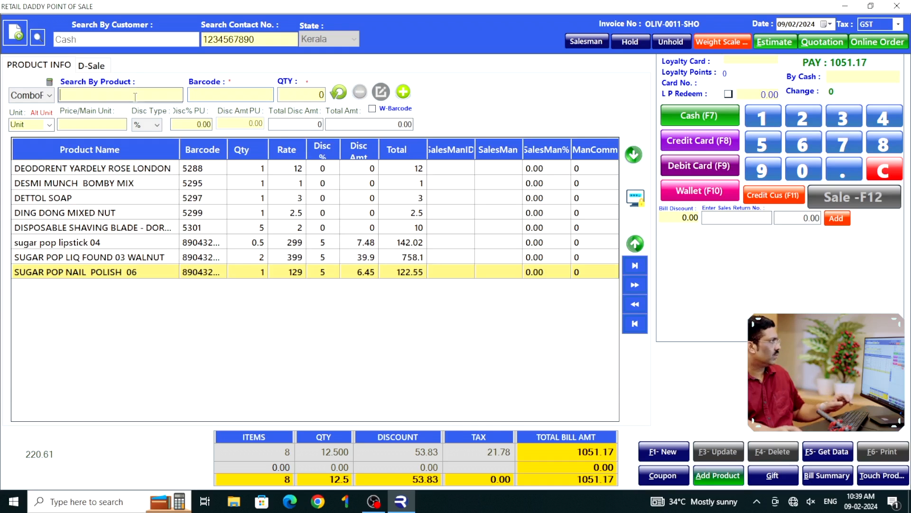
# Add one DELIGHT CHOCLATE TIFFANI 100GM, barcode 5286, to the combo bill.
pyautogui.write('D')
pyautogui.scroll(-3, 125, 298)
pyautogui.click(122, 297)
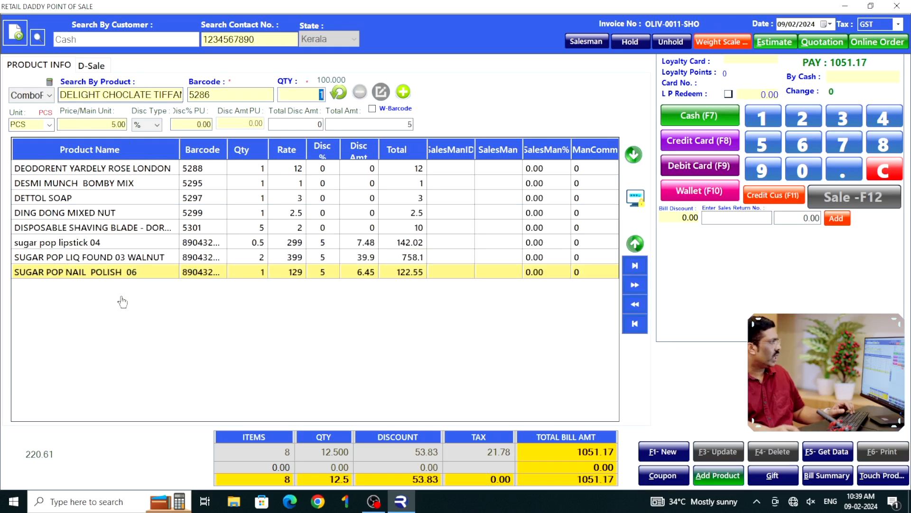
pyautogui.click(403, 91)
# Add DING DONG MIXED NUT to the bill two more times, one unit each time.
pyautogui.write('D')
pyautogui.scroll(-3, 118, 338)
pyautogui.scroll(-3, 118, 338)
pyautogui.click(99, 382)
pyautogui.click(403, 92)
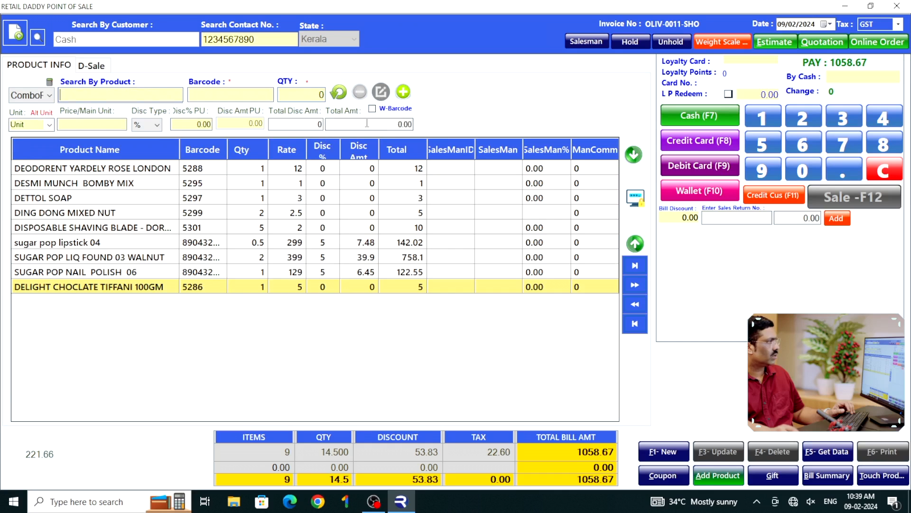
pyautogui.write('D')
pyautogui.scroll(-3, 153, 252)
pyautogui.scroll(-3, 152, 252)
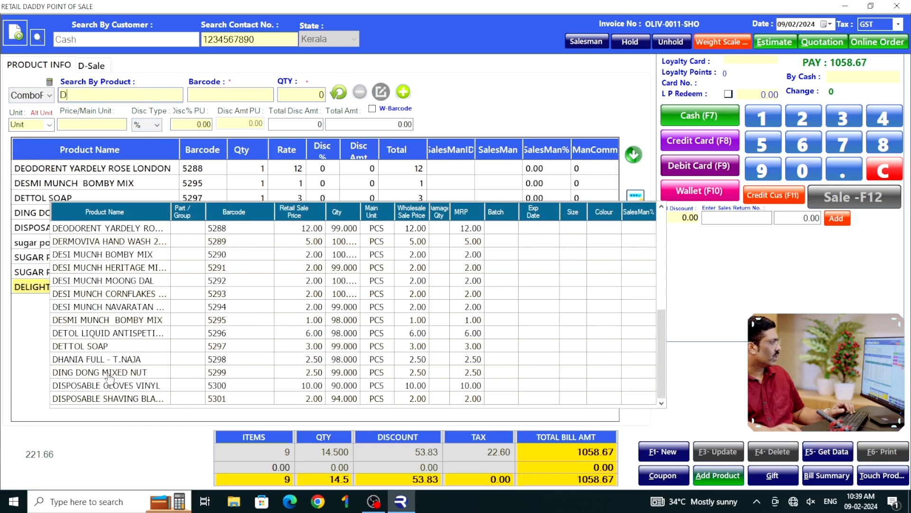
pyautogui.click(290, 223)
pyautogui.click(403, 93)
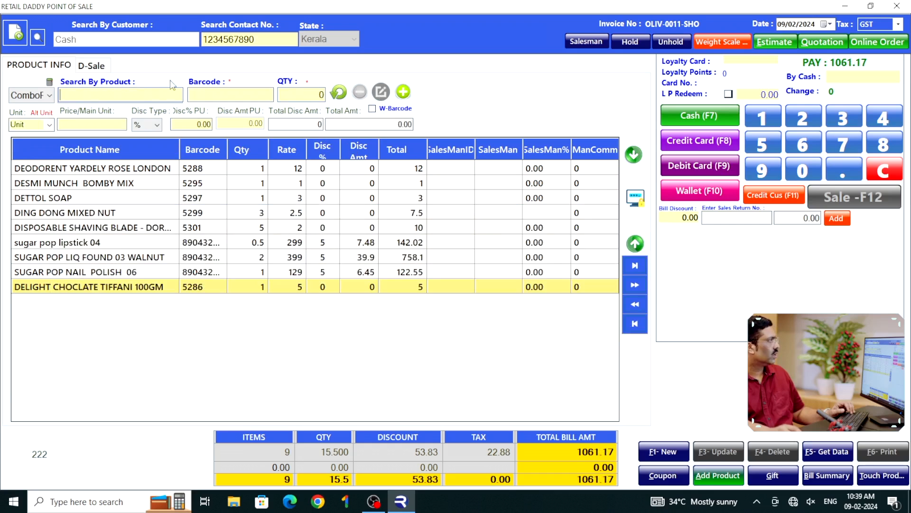
# Add one DAL MAKHANI SOHNA, barcode 5275, to the bill.
pyautogui.write('D')
pyautogui.click(120, 270)
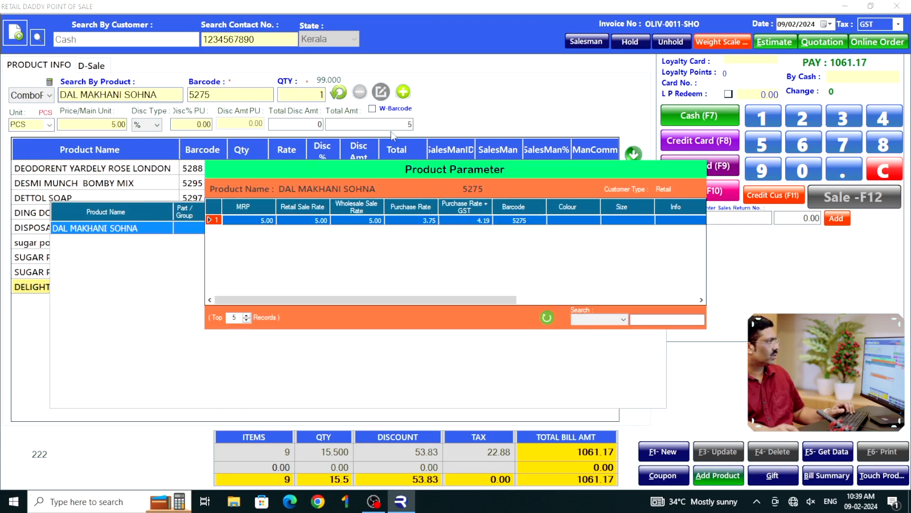
pyautogui.click(397, 219)
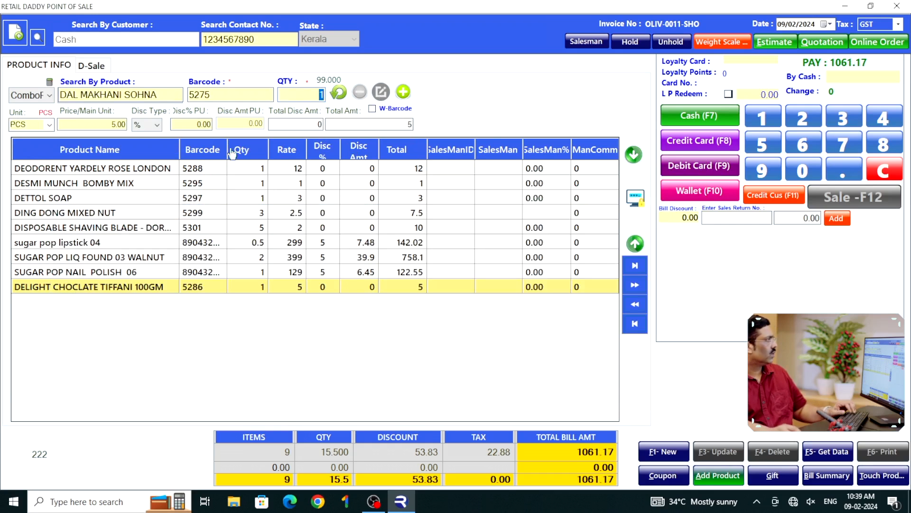
pyautogui.click(404, 91)
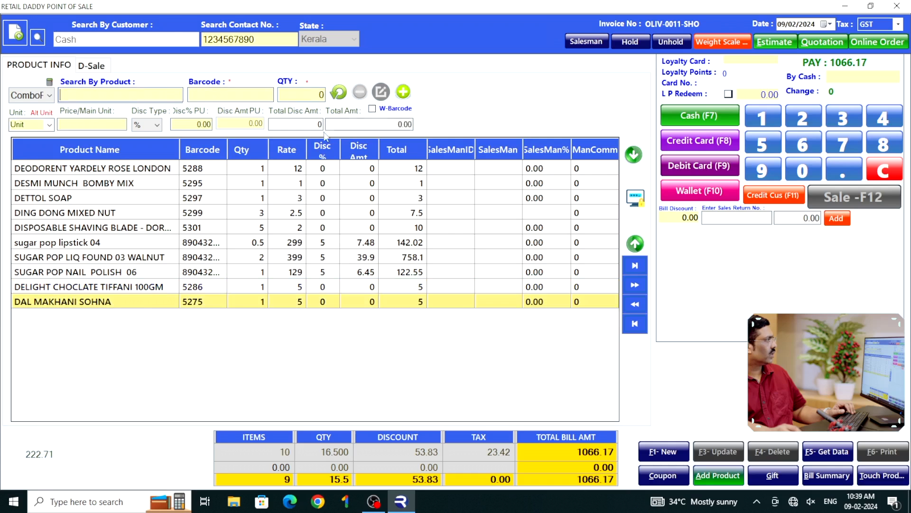
# Add one more DETTOL SOAP and one DISPOSABLE GLOVES VINYL to the bill.
pyautogui.write('D')
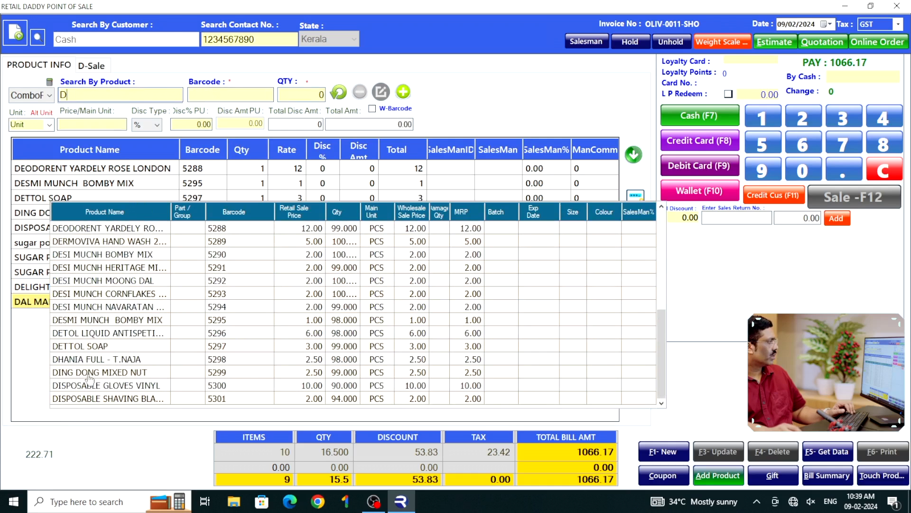
pyautogui.click(108, 347)
pyautogui.click(404, 93)
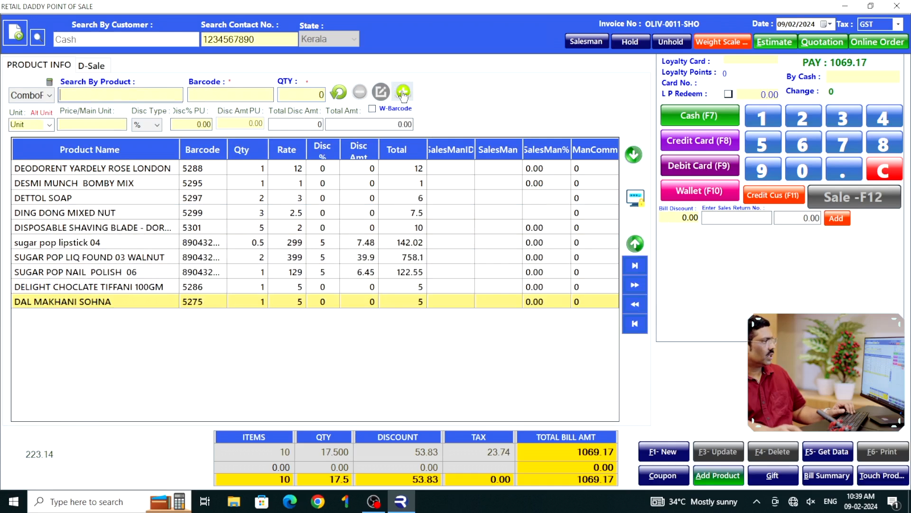
pyautogui.write('D')
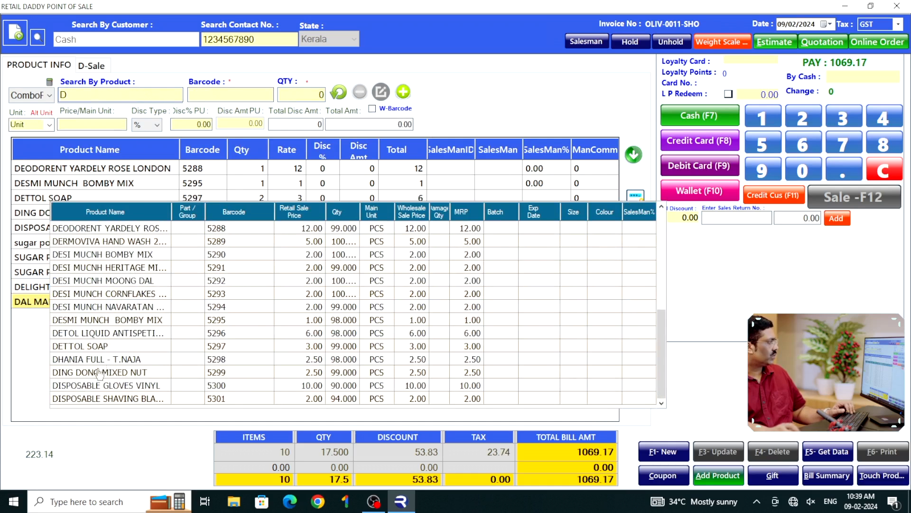
pyautogui.click(98, 385)
pyautogui.click(403, 93)
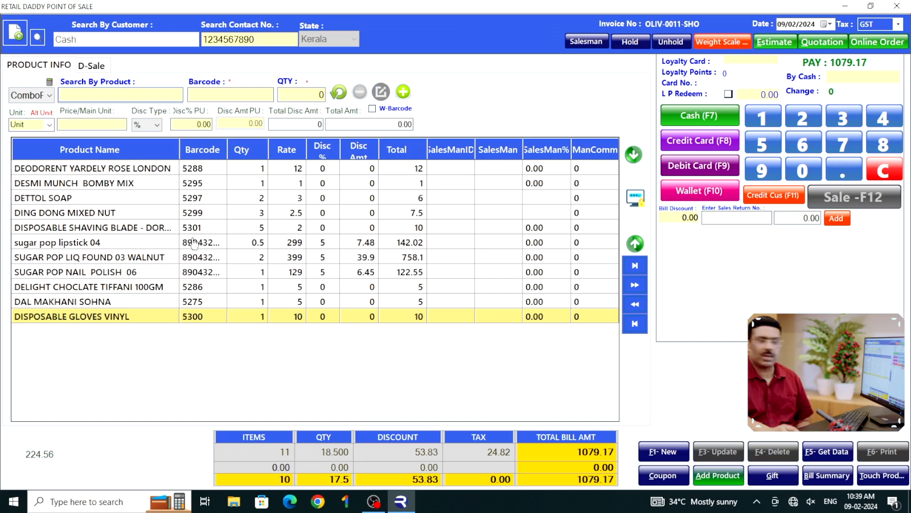
pyautogui.write('s')
pyautogui.scroll(-5, 187, 287)
pyautogui.click(143, 307)
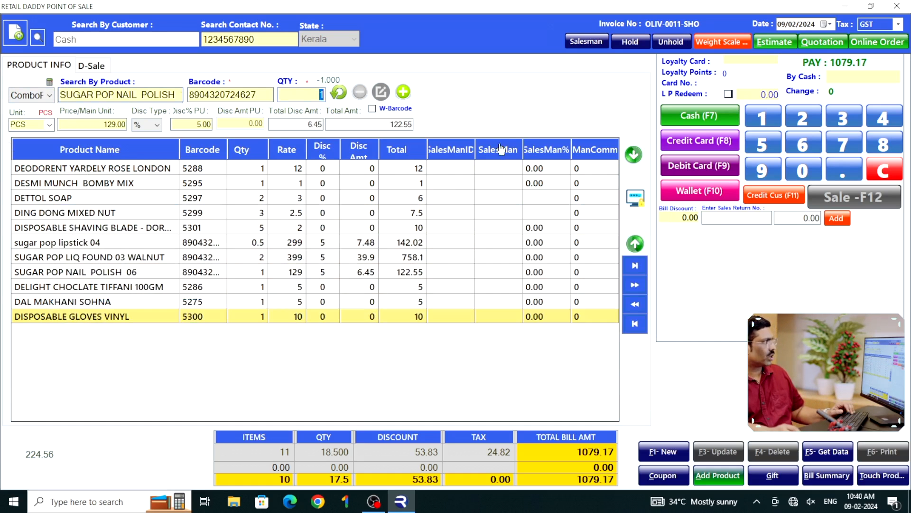
pyautogui.click(402, 93)
pyautogui.write('D')
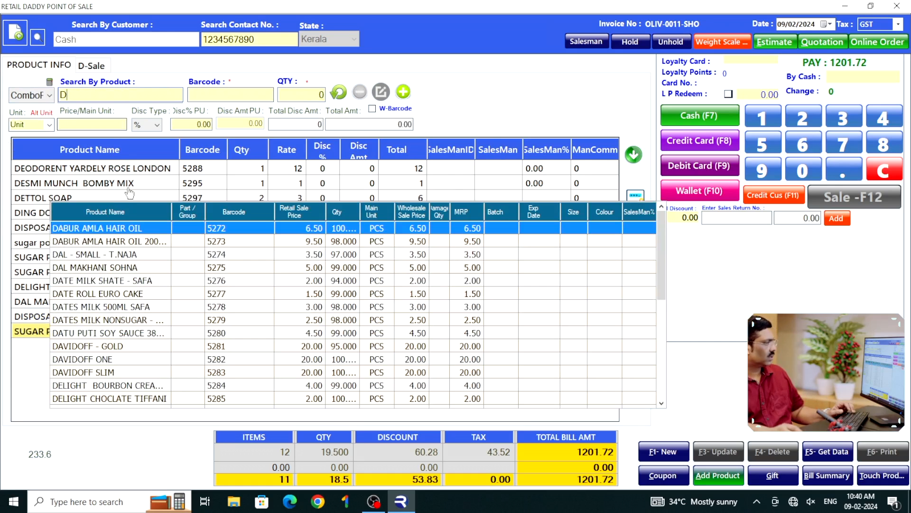
pyautogui.press('BackSpace')
pyautogui.write('S')
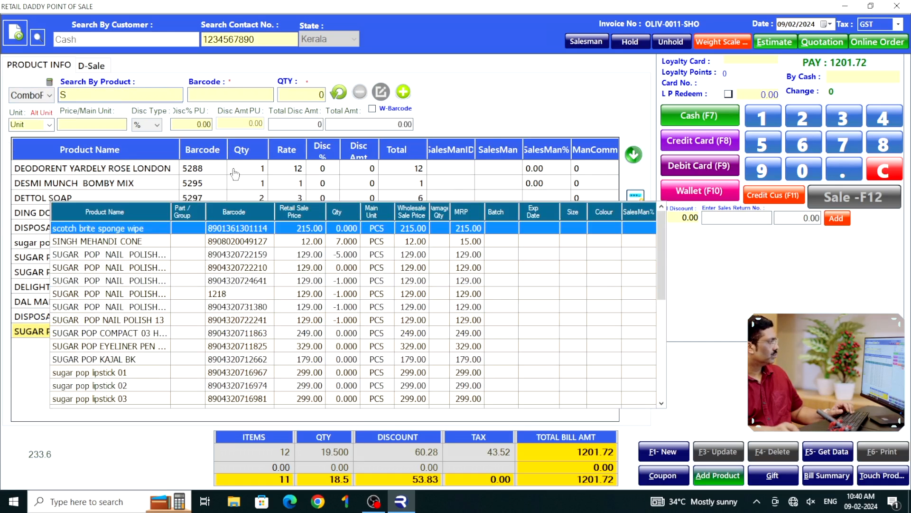
pyautogui.scroll(-5, 161, 392)
pyautogui.click(122, 361)
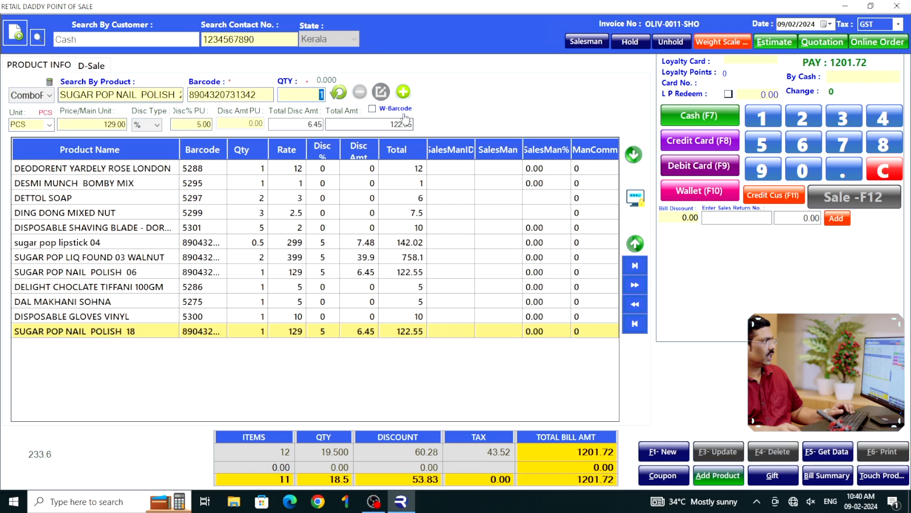
pyautogui.click(403, 91)
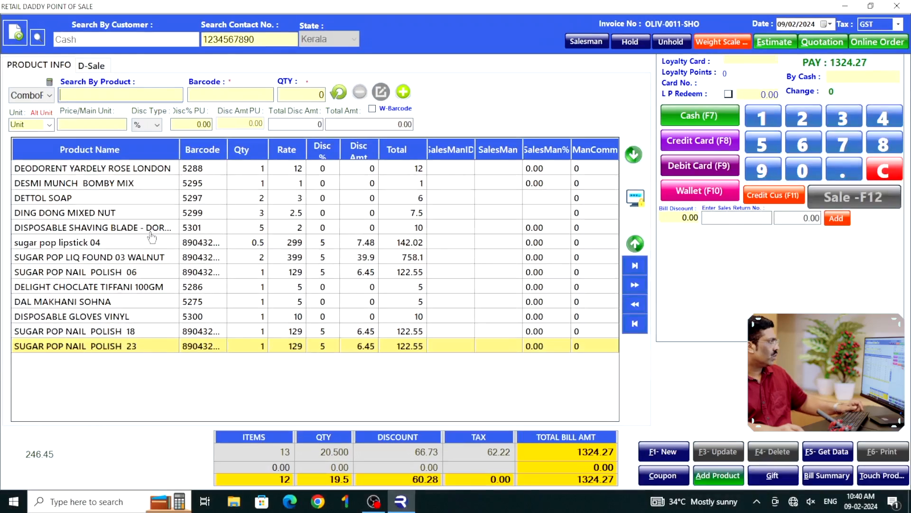
# Remove the DISPOSABLE SHAVING BLADE line from the bill and settle the sale as cash.
pyautogui.doubleClick(147, 231)
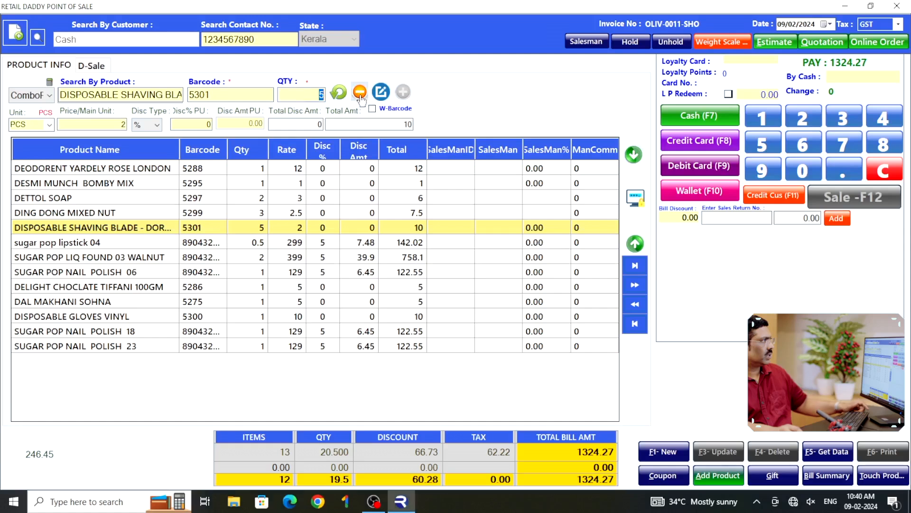
pyautogui.click(360, 93)
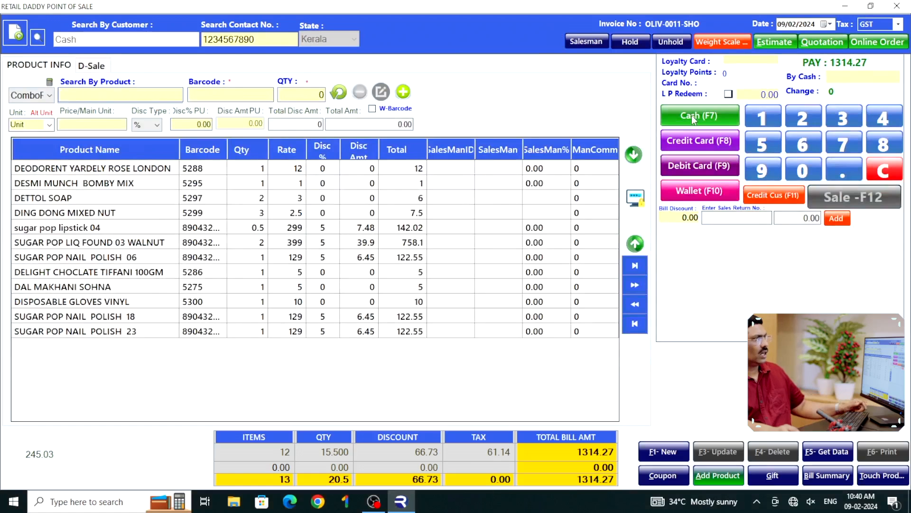
pyautogui.click(693, 118)
pyautogui.press('Return')
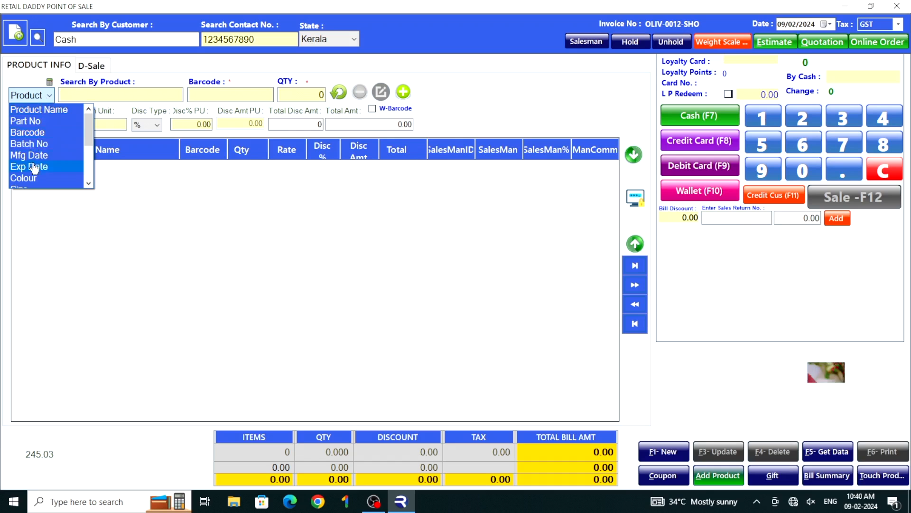
# Bill the combo pack containing FALCON WASHING POWDER 400G and FROZEN CHICKEN LIVER 450GM NAT on a new sale, then close the sale window.
pyautogui.scroll(-3, 33, 169)
pyautogui.click(33, 165)
pyautogui.click(112, 97)
pyautogui.click(100, 121)
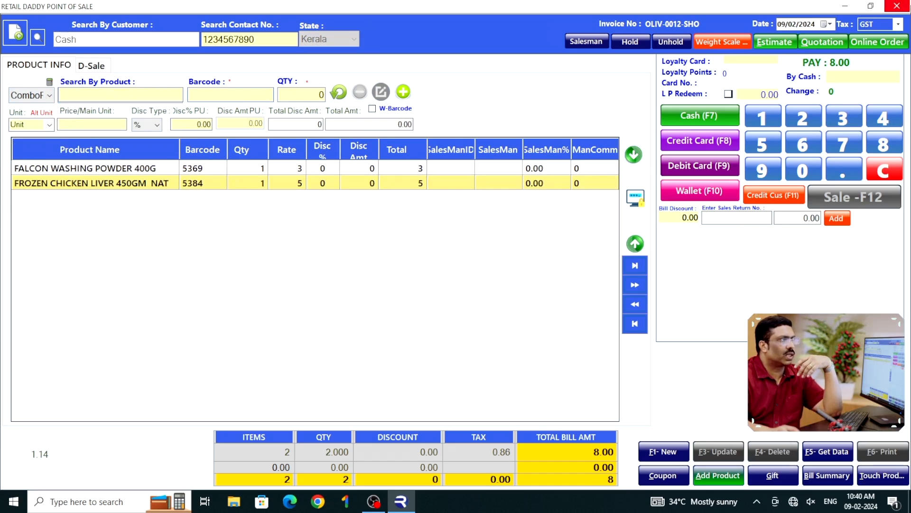
pyautogui.click(897, 7)
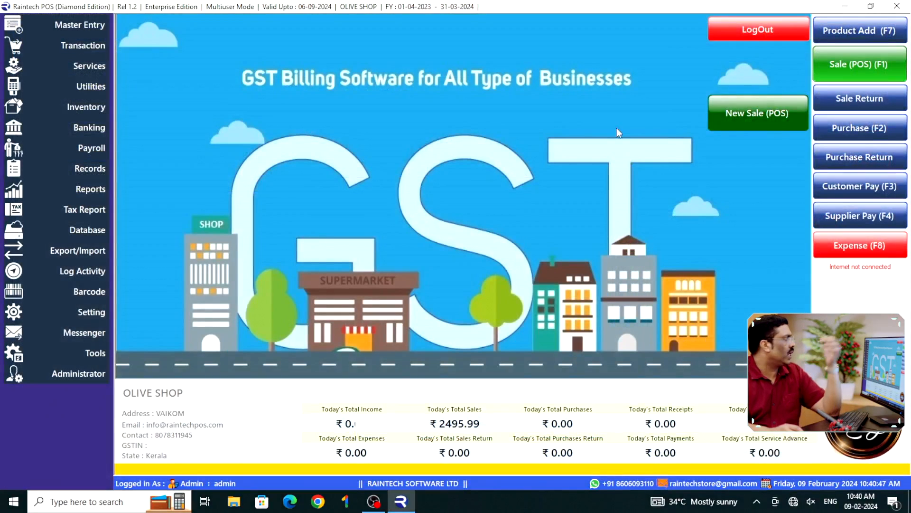
# Open the inventory's ComboPack form and list the existing combo names.
pyautogui.click(81, 108)
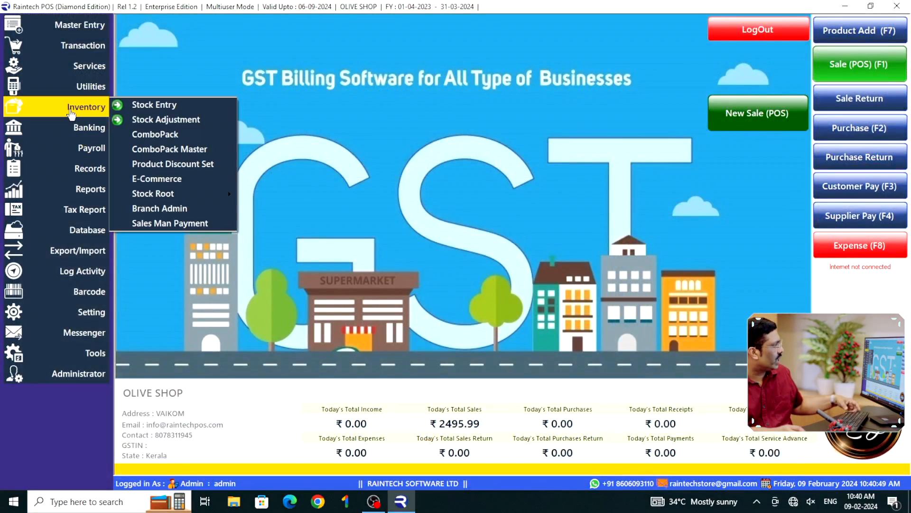
pyautogui.click(151, 137)
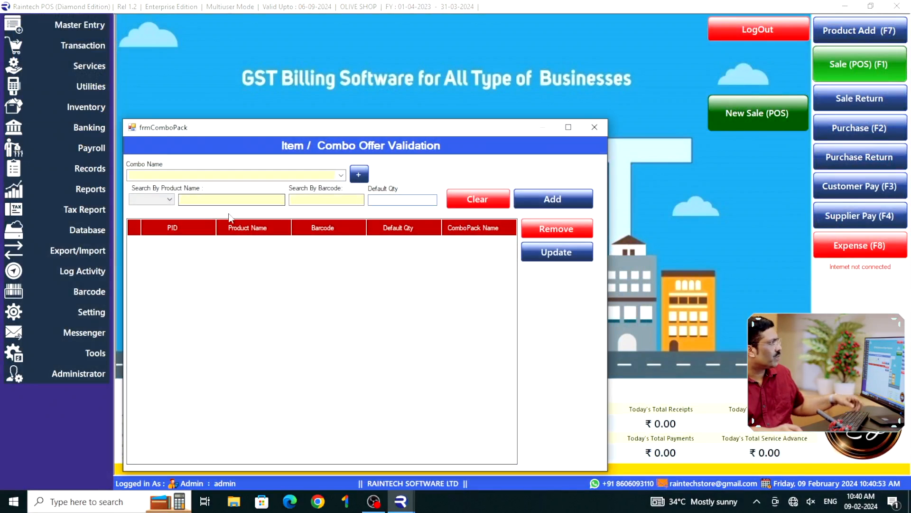
pyautogui.click(341, 174)
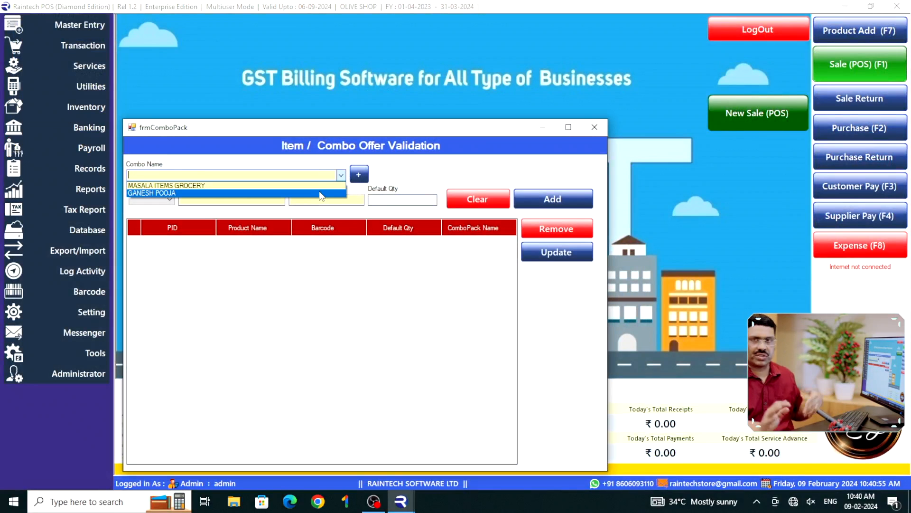